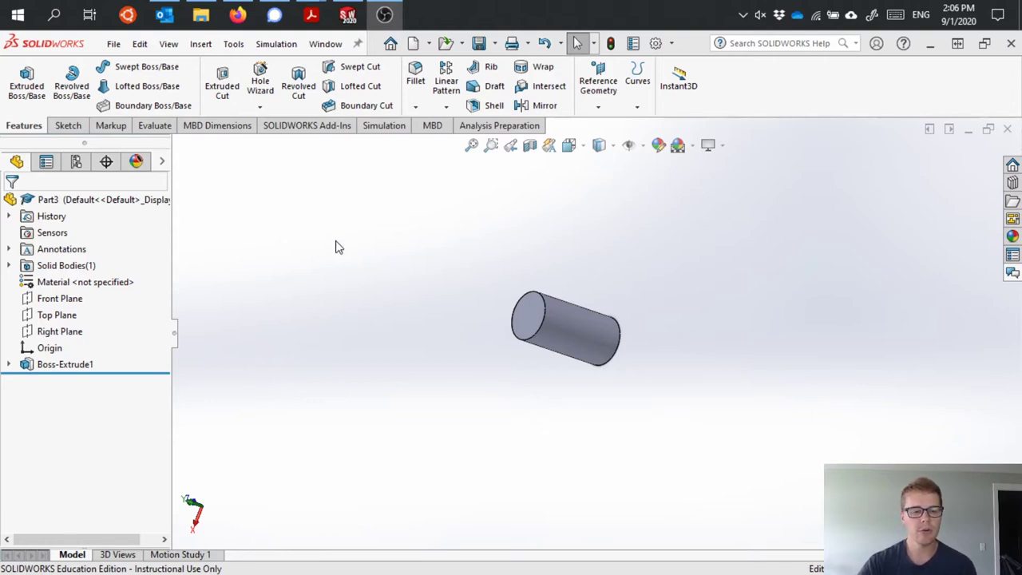
Step: Load the SOLIDWORKS Simulation add-in from the Add-Ins list
{"action": "left_click", "coordinate": [312, 125]}
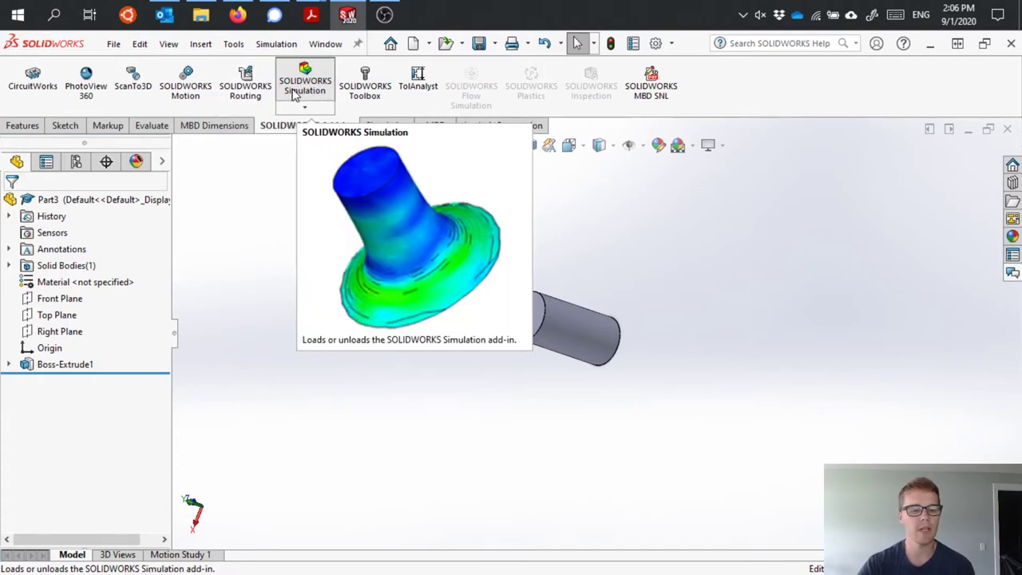
{"action": "left_click", "coordinate": [296, 94]}
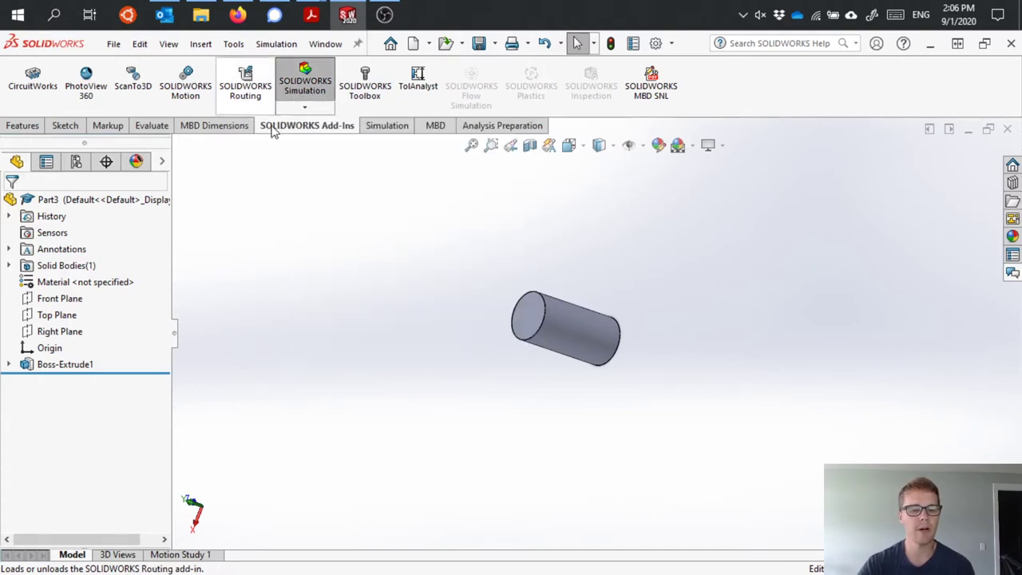
Step: From the Simulation tools, create a static study named Static 1 for Part3
{"action": "left_click", "coordinate": [398, 129]}
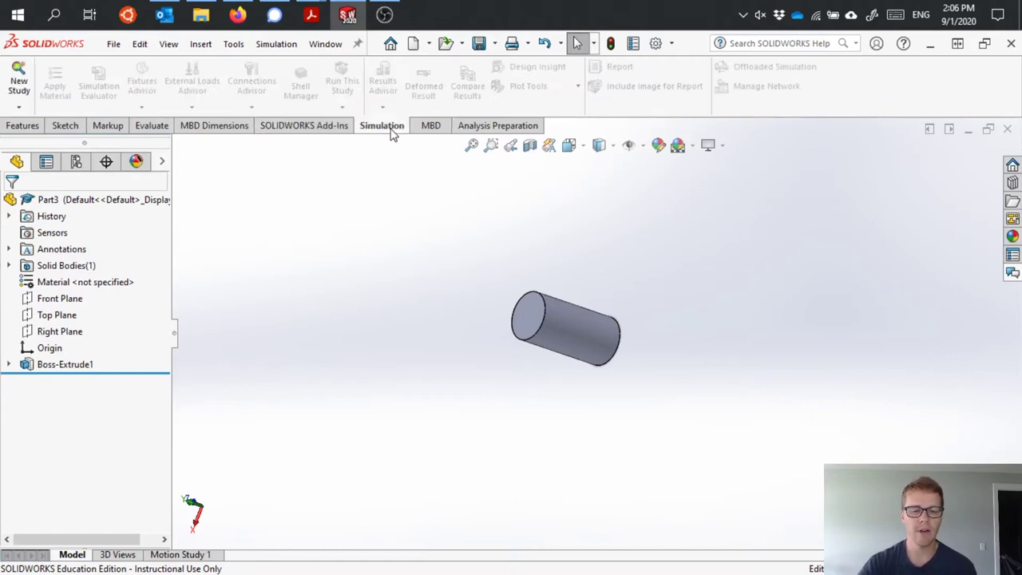
{"action": "left_click", "coordinate": [22, 94]}
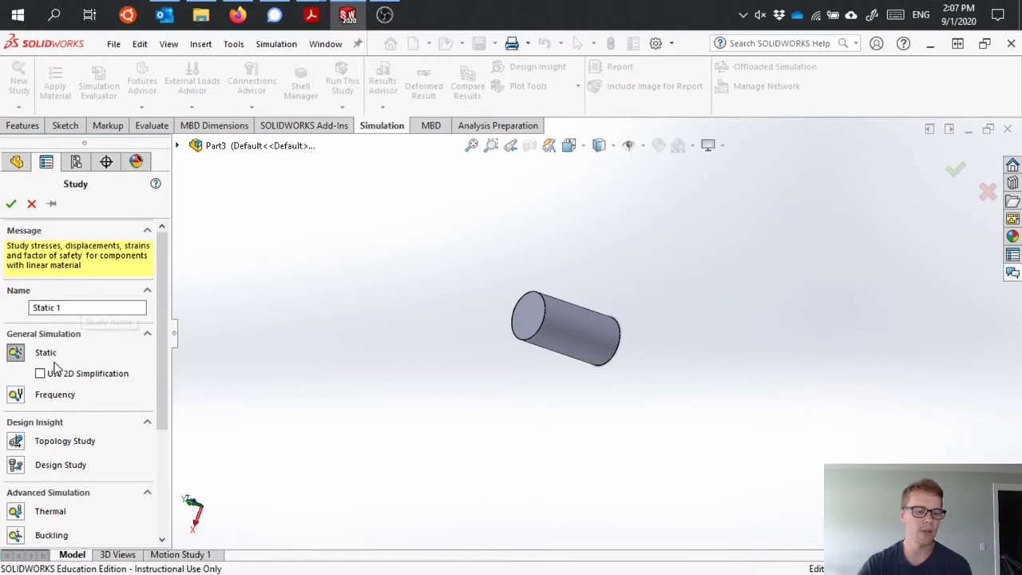
{"action": "scroll", "coordinate": [77, 365], "scroll_direction": "down", "scroll_amount": 3}
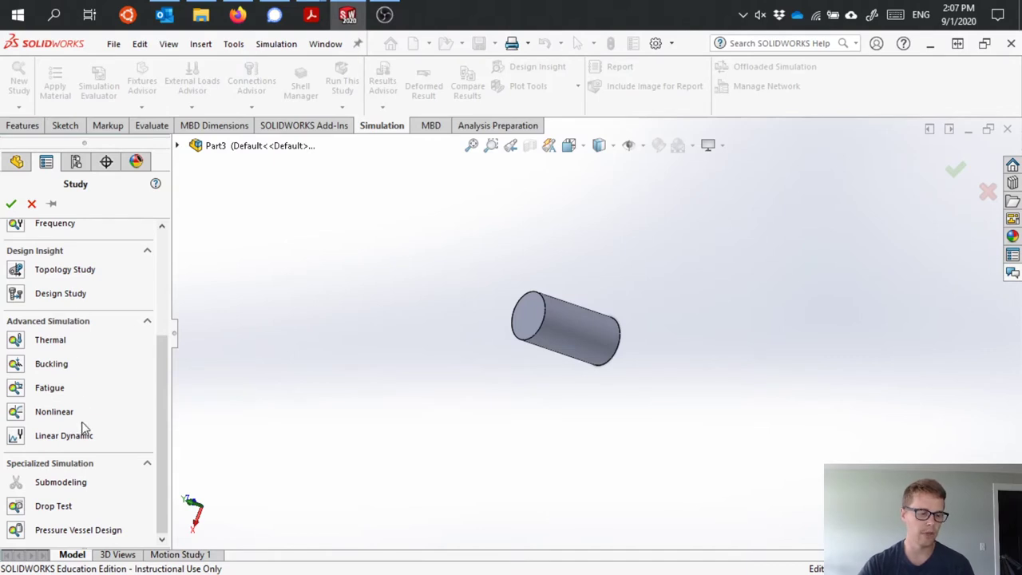
{"action": "scroll", "coordinate": [91, 392], "scroll_direction": "up", "scroll_amount": 3}
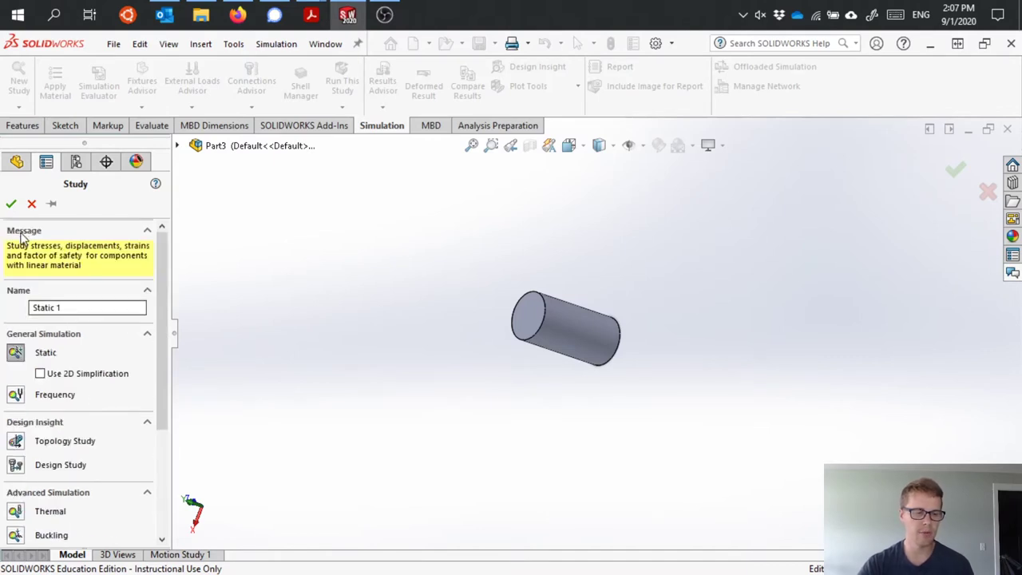
{"action": "left_click", "coordinate": [12, 206]}
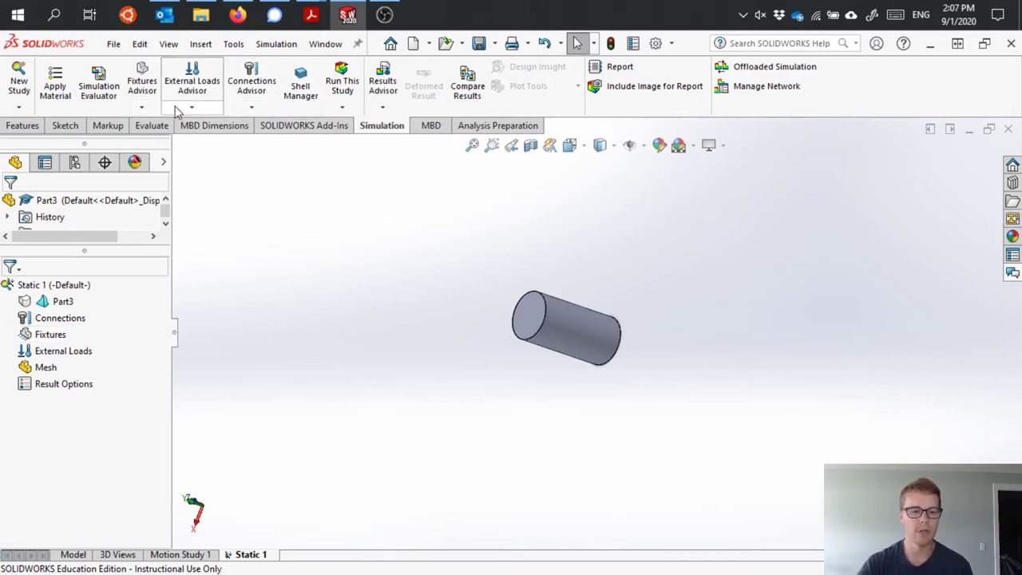
Step: Apply Alloy Steel from SOLIDWORKS Materials > Steel to Part3, then close the material library
{"action": "left_click", "coordinate": [58, 93]}
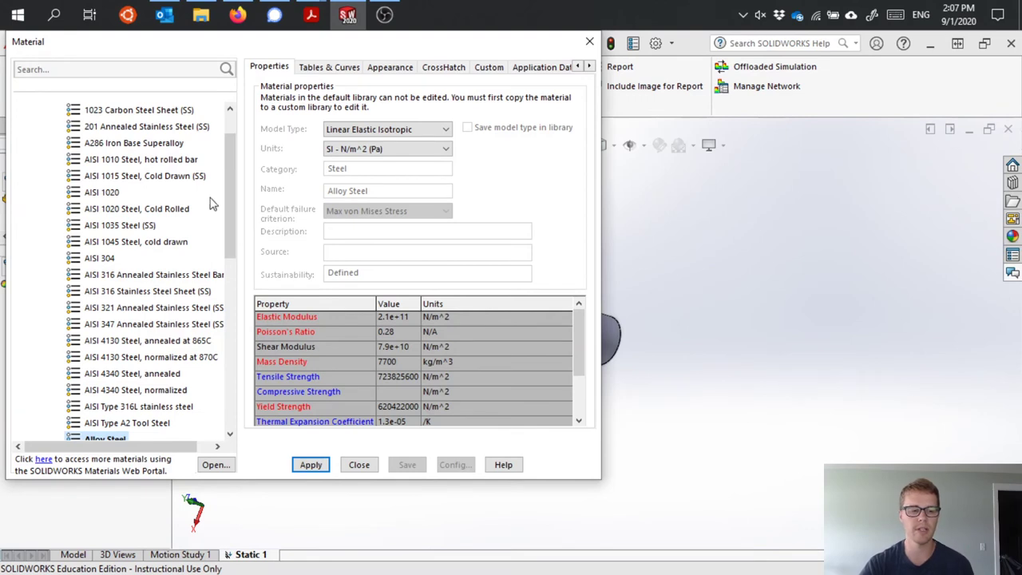
{"action": "left_click_drag", "start_coordinate": [230, 187], "coordinate": [214, 127]}
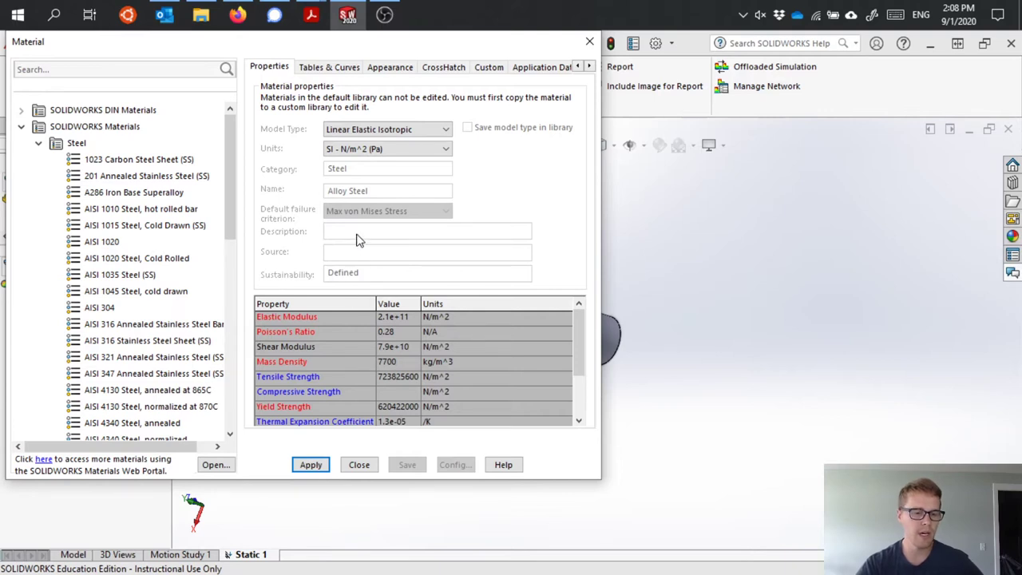
{"action": "left_click_drag", "start_coordinate": [229, 221], "coordinate": [230, 301]}
{"action": "left_click", "coordinate": [73, 279]}
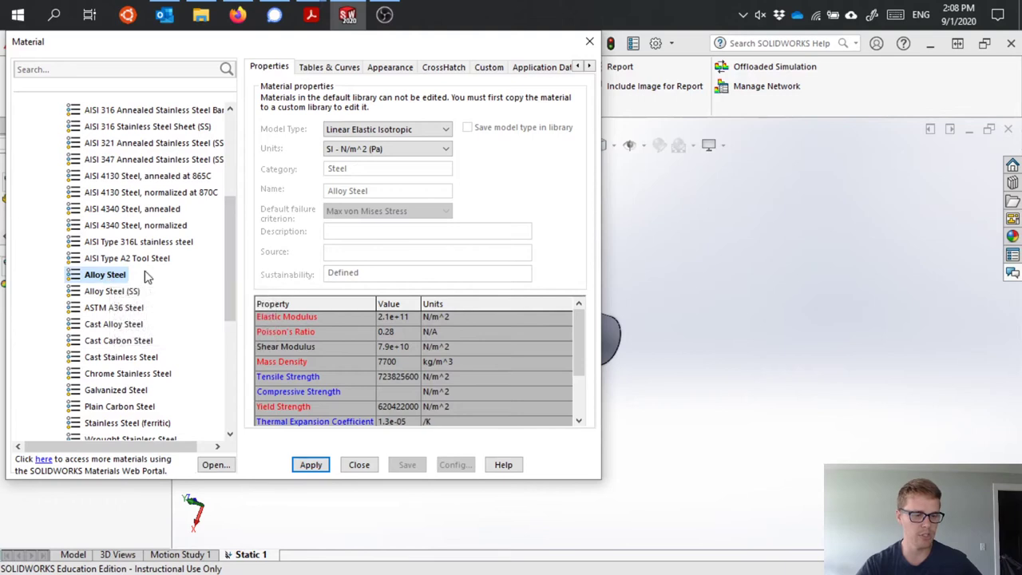
{"action": "left_click", "coordinate": [312, 466]}
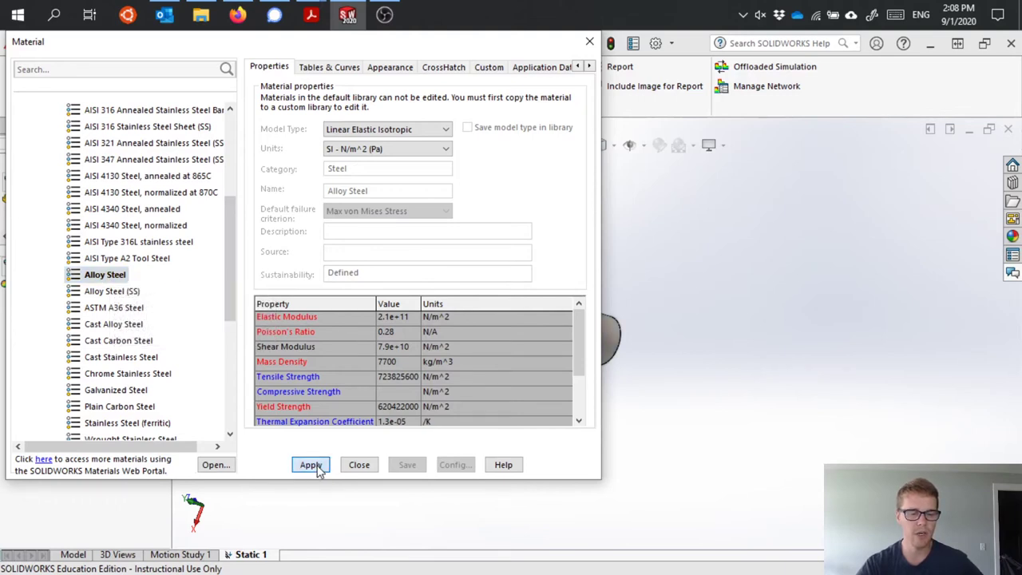
{"action": "left_click", "coordinate": [359, 466]}
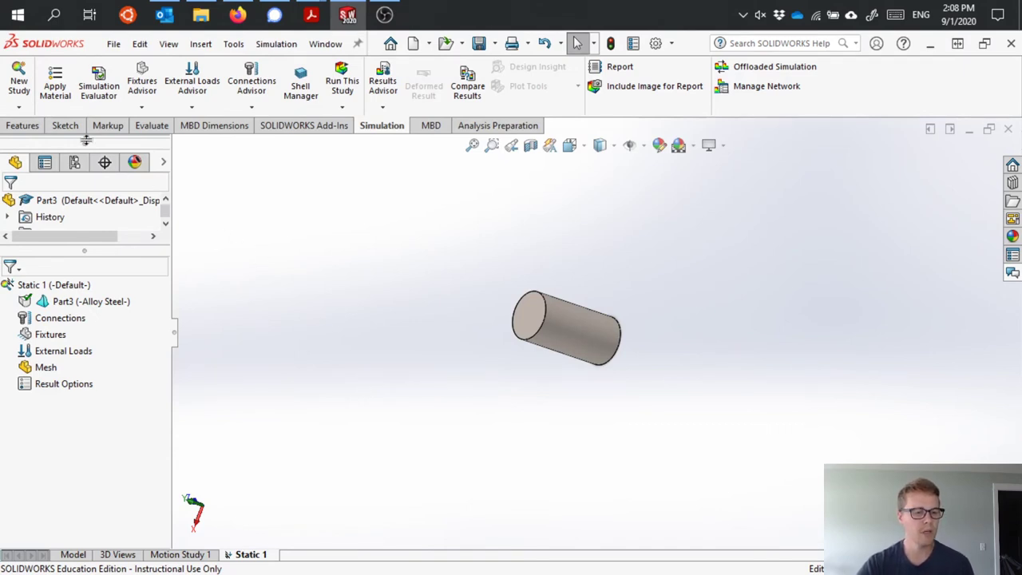
Step: Add a Fixed Geometry fixture, Fixed-1, on one circular end face of the cylinder
{"action": "left_click", "coordinate": [147, 108]}
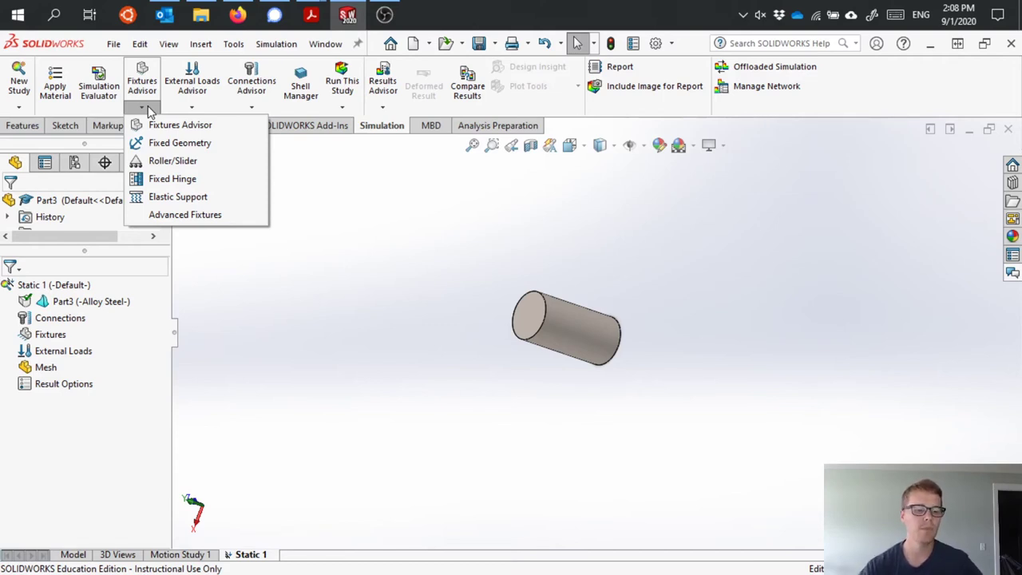
{"action": "left_click", "coordinate": [177, 143]}
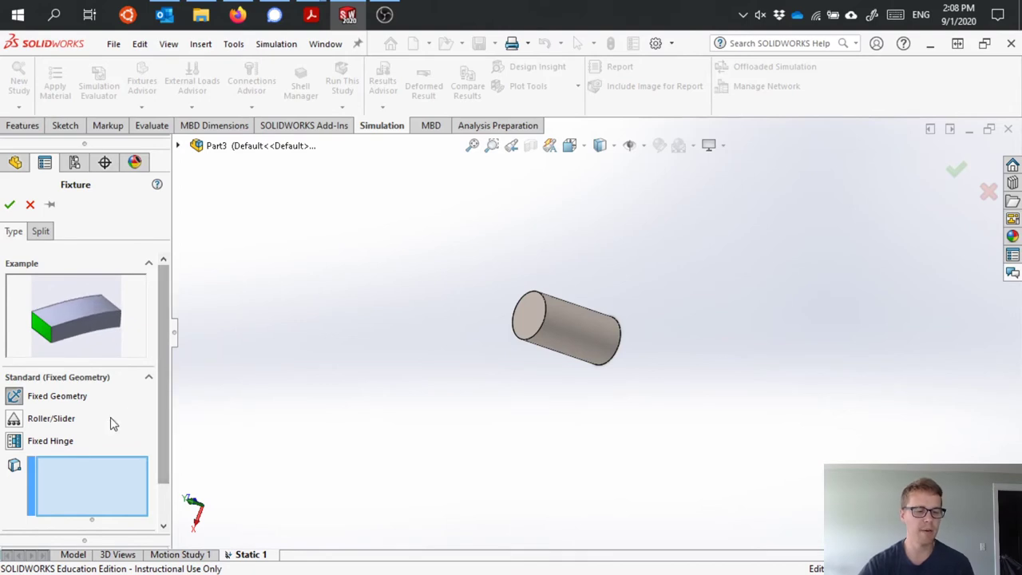
{"action": "middle_click_drag", "start_coordinate": [520, 388], "coordinate": [500, 351]}
{"action": "scroll", "coordinate": [577, 337], "scroll_direction": "down", "scroll_amount": 3}
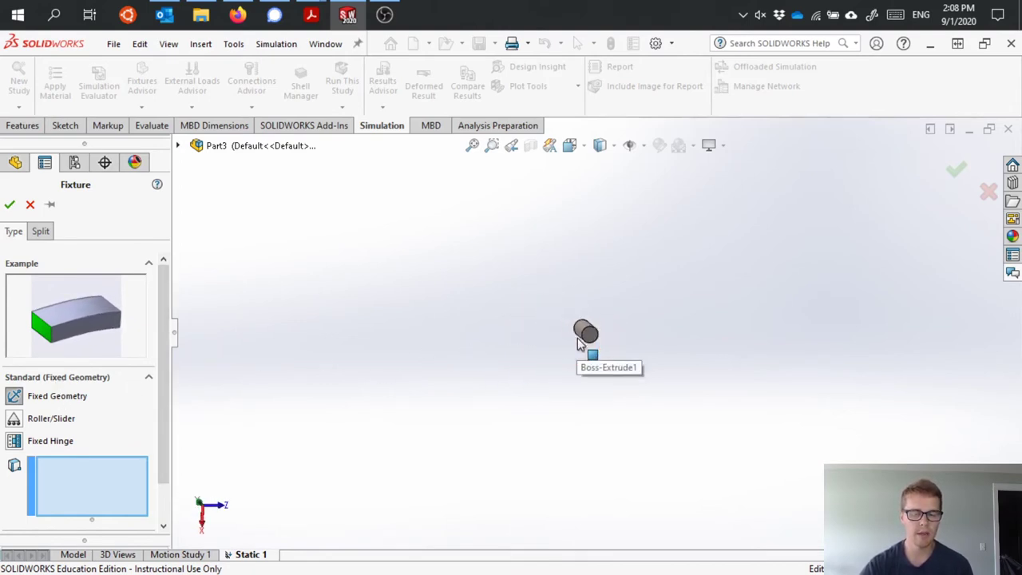
{"action": "scroll", "coordinate": [577, 337], "scroll_direction": "up", "scroll_amount": 5}
{"action": "scroll", "coordinate": [449, 327], "scroll_direction": "down", "scroll_amount": 2}
{"action": "left_click", "coordinate": [449, 327]}
{"action": "scroll", "coordinate": [436, 327], "scroll_direction": "up", "scroll_amount": 1}
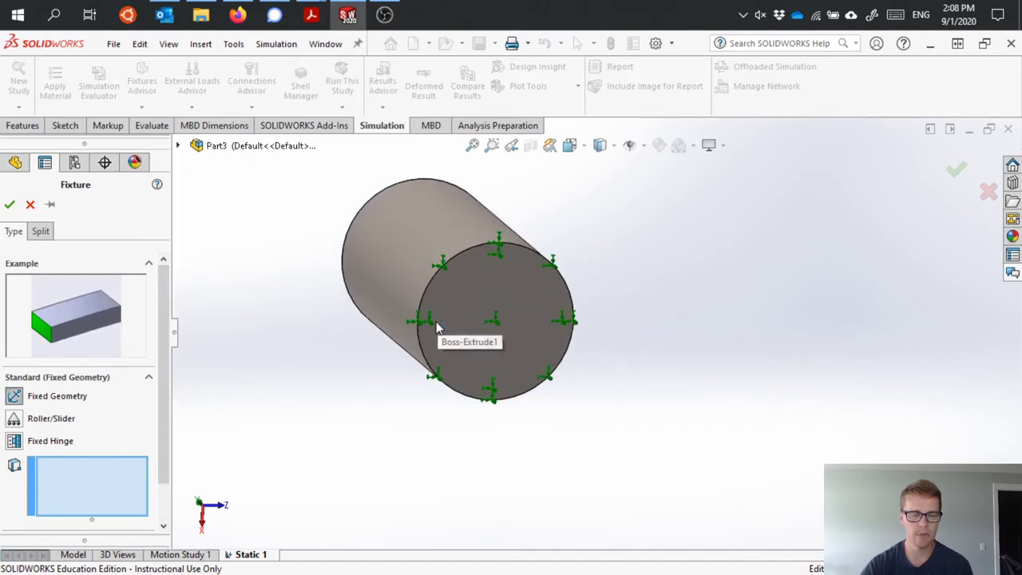
{"action": "left_click", "coordinate": [487, 299]}
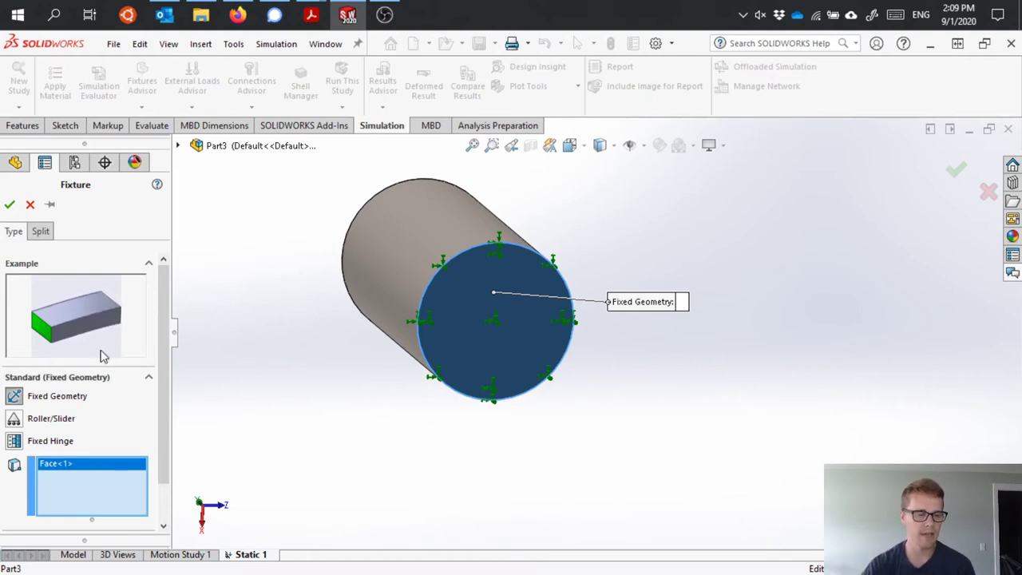
{"action": "left_click_drag", "start_coordinate": [168, 339], "coordinate": [158, 374]}
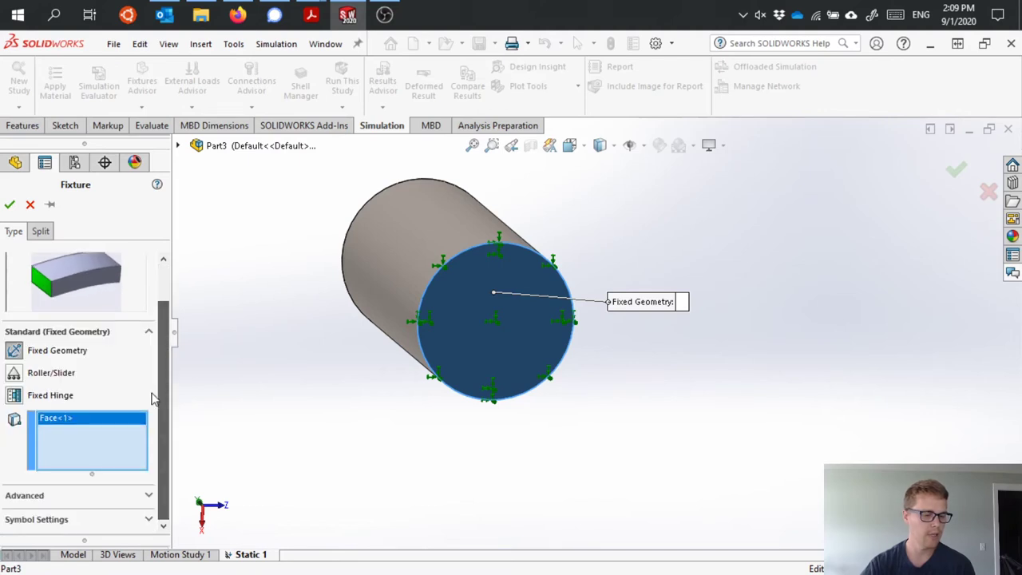
{"action": "left_click", "coordinate": [10, 206]}
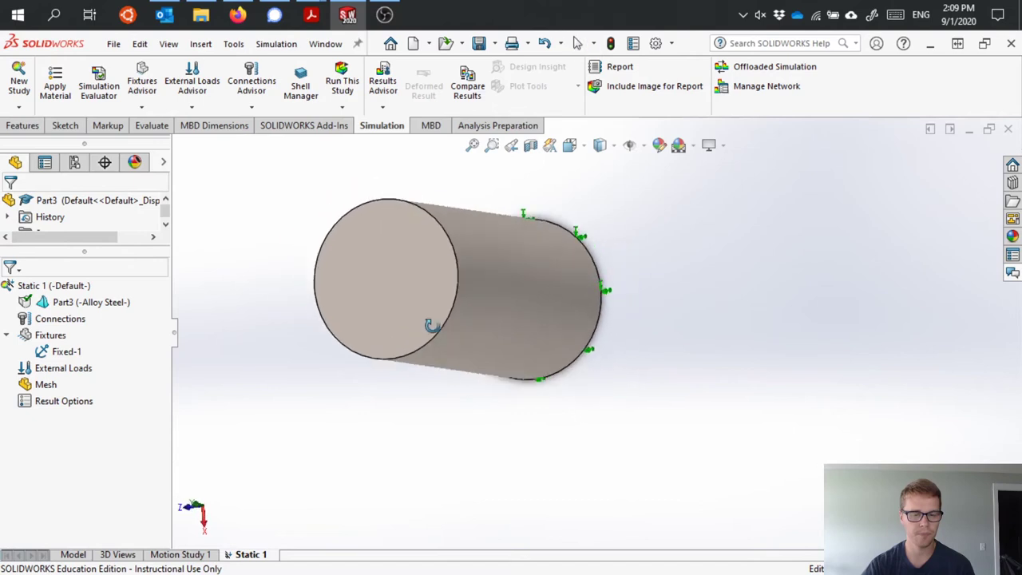
Step: Start a Force/Torque external load on the cylinder
{"action": "left_click_drag", "start_coordinate": [431, 325], "coordinate": [342, 273]}
{"action": "key", "text": "Escape"}
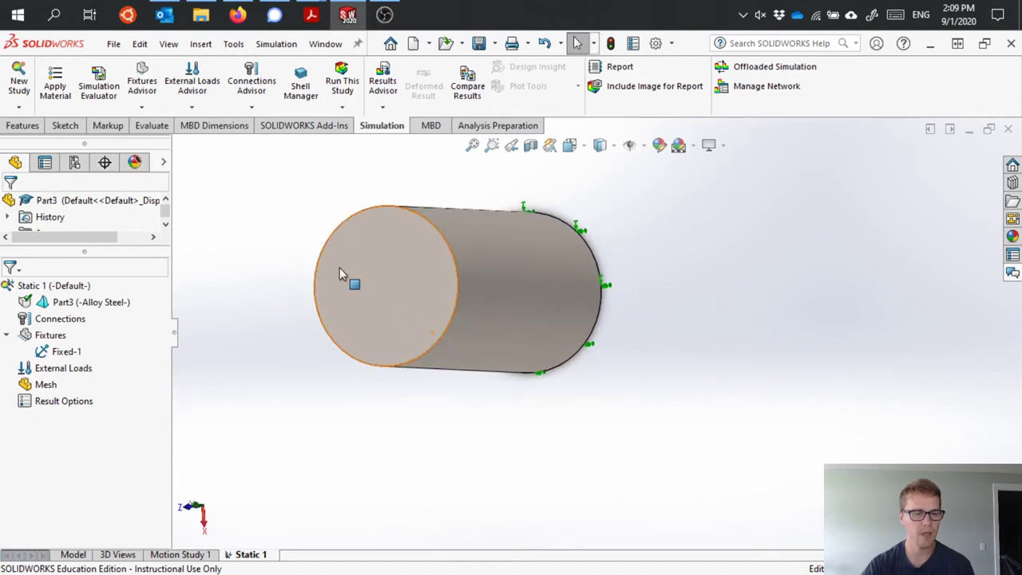
{"action": "left_click", "coordinate": [193, 107]}
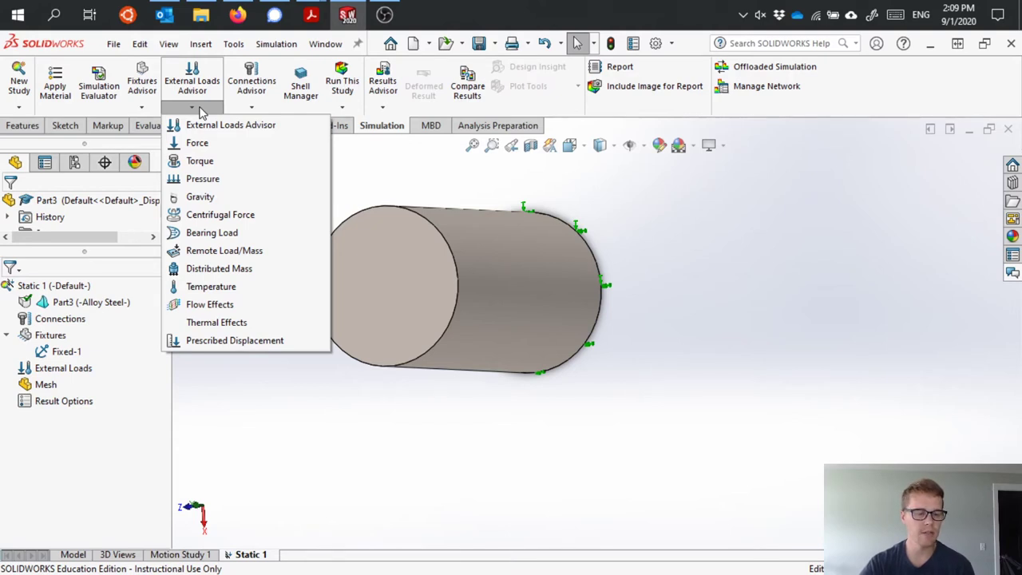
{"action": "left_click", "coordinate": [197, 143]}
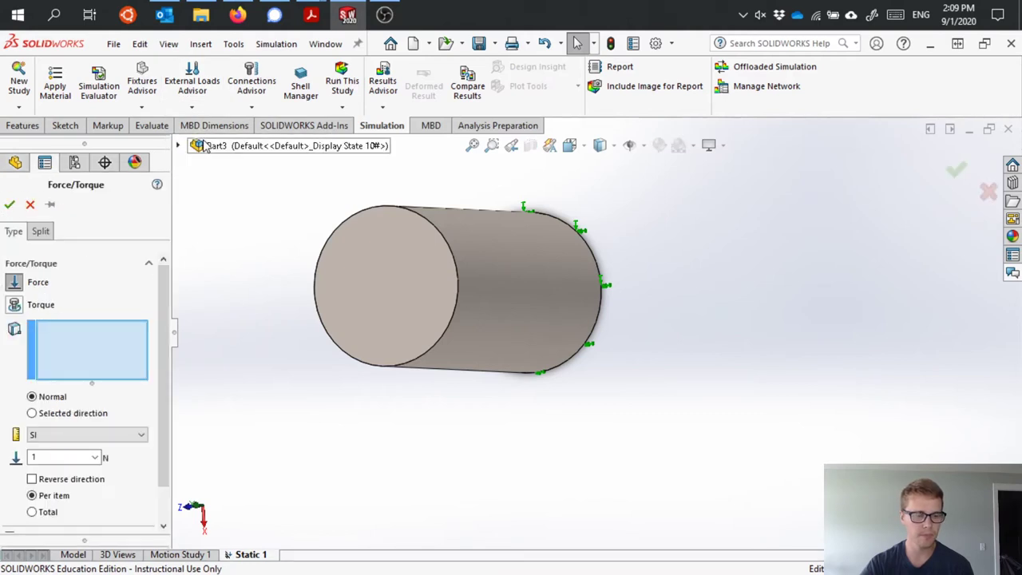
Step: Pick the cylinder's opposite end face so Face<1> becomes the loaded face
{"action": "left_click", "coordinate": [384, 268]}
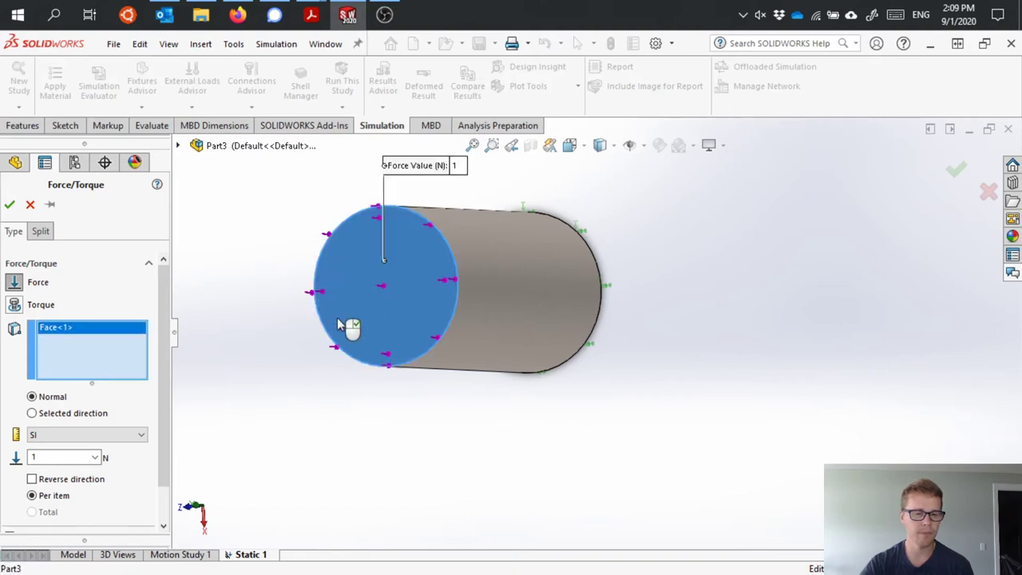
{"action": "scroll", "coordinate": [376, 316], "scroll_direction": "up", "scroll_amount": 3}
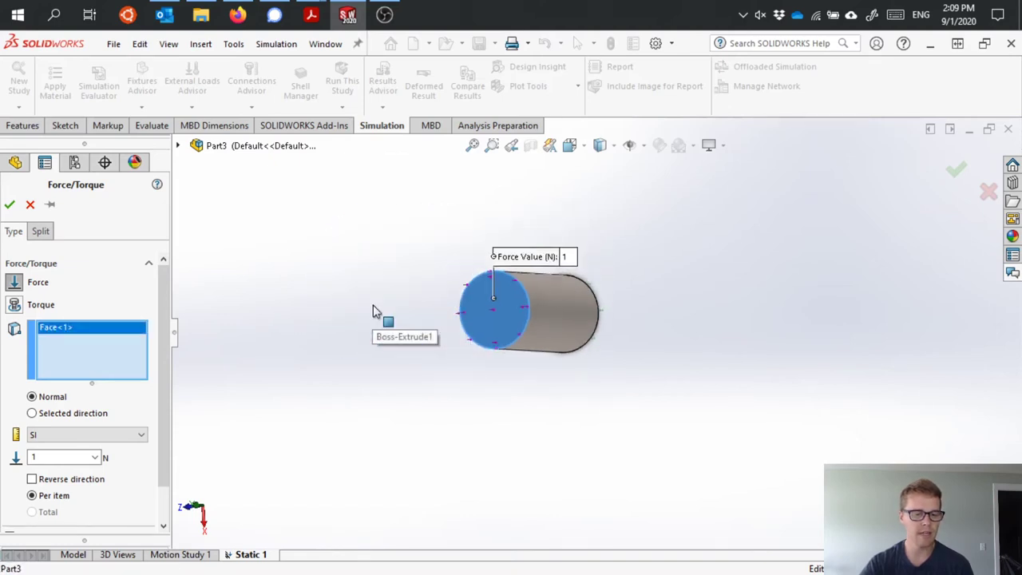
{"action": "scroll", "coordinate": [548, 324], "scroll_direction": "down", "scroll_amount": 5}
{"action": "scroll", "coordinate": [830, 354], "scroll_direction": "down", "scroll_amount": 5}
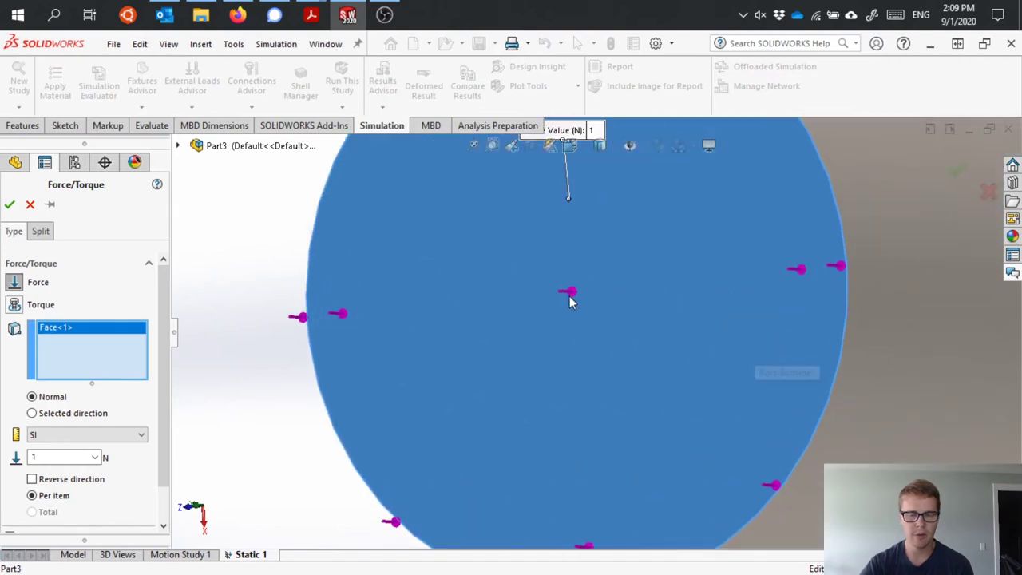
{"action": "scroll", "coordinate": [575, 302], "scroll_direction": "up", "scroll_amount": 6}
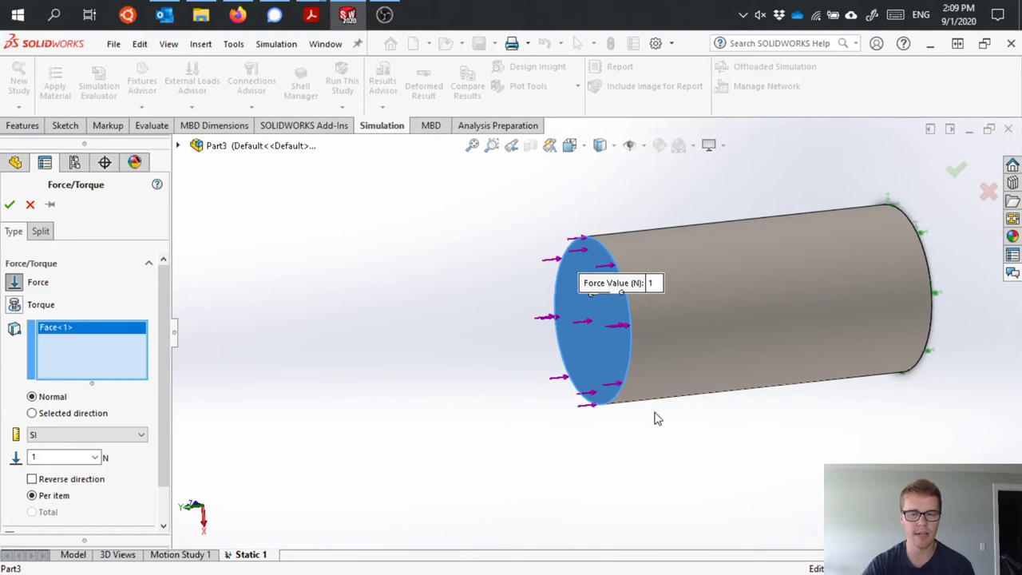
{"action": "middle_click_drag", "start_coordinate": [654, 418], "coordinate": [664, 391]}
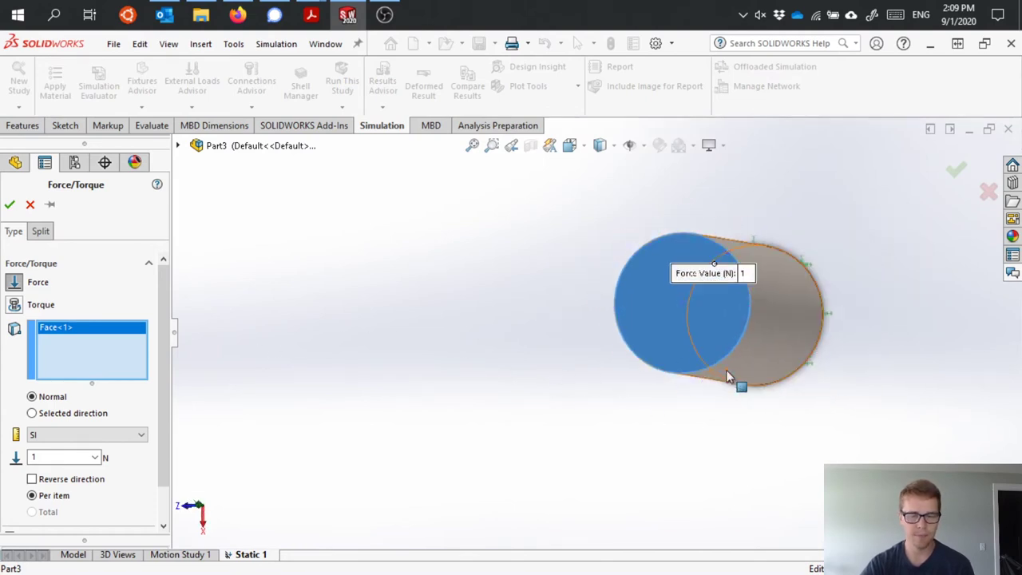
{"action": "scroll", "coordinate": [730, 376], "scroll_direction": "down", "scroll_amount": 4}
{"action": "scroll", "coordinate": [511, 293], "scroll_direction": "up", "scroll_amount": 5}
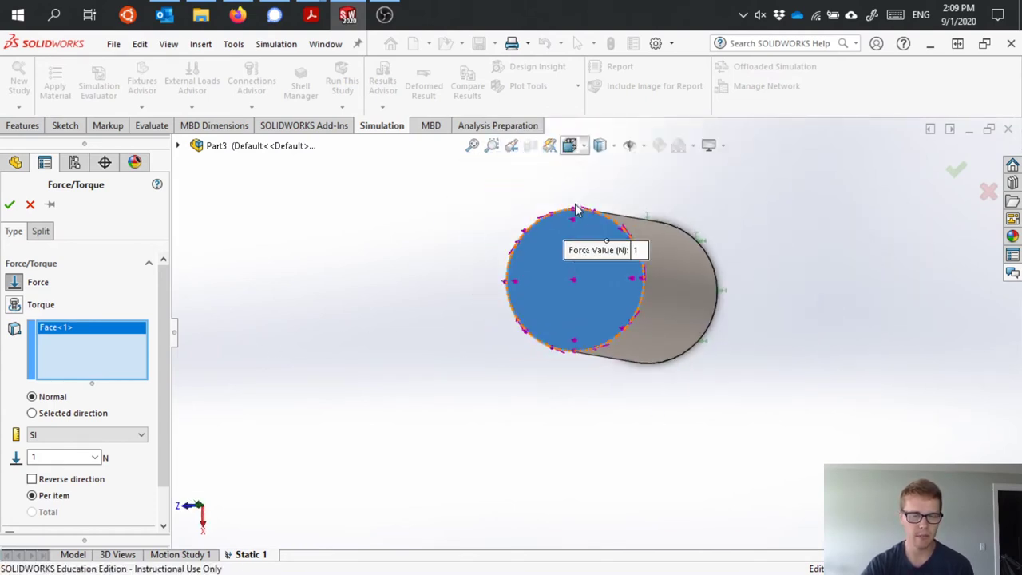
{"action": "scroll", "coordinate": [574, 217], "scroll_direction": "down", "scroll_amount": 2}
{"action": "scroll", "coordinate": [609, 365], "scroll_direction": "down", "scroll_amount": 1}
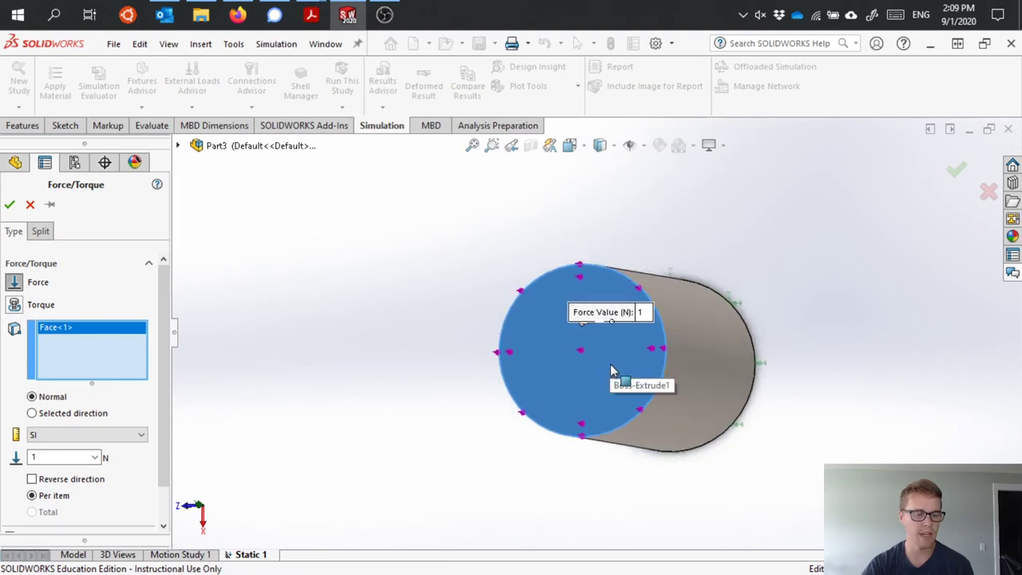
Step: Direct the force along Plane Dir 1 of the Top Plane, pointing downward
{"action": "left_click", "coordinate": [97, 414]}
{"action": "scroll", "coordinate": [127, 399], "scroll_direction": "down", "scroll_amount": 3}
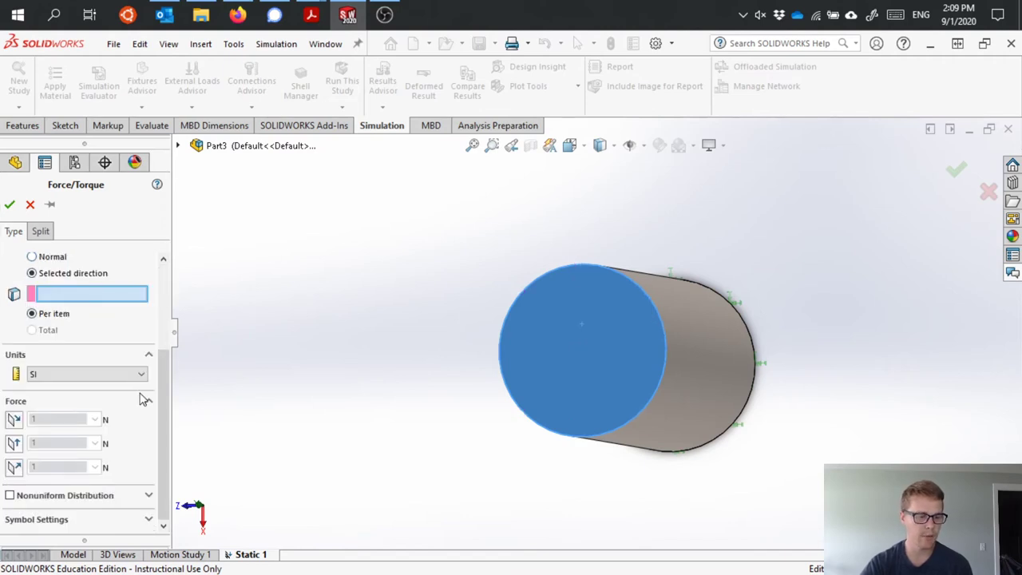
{"action": "left_click", "coordinate": [14, 422]}
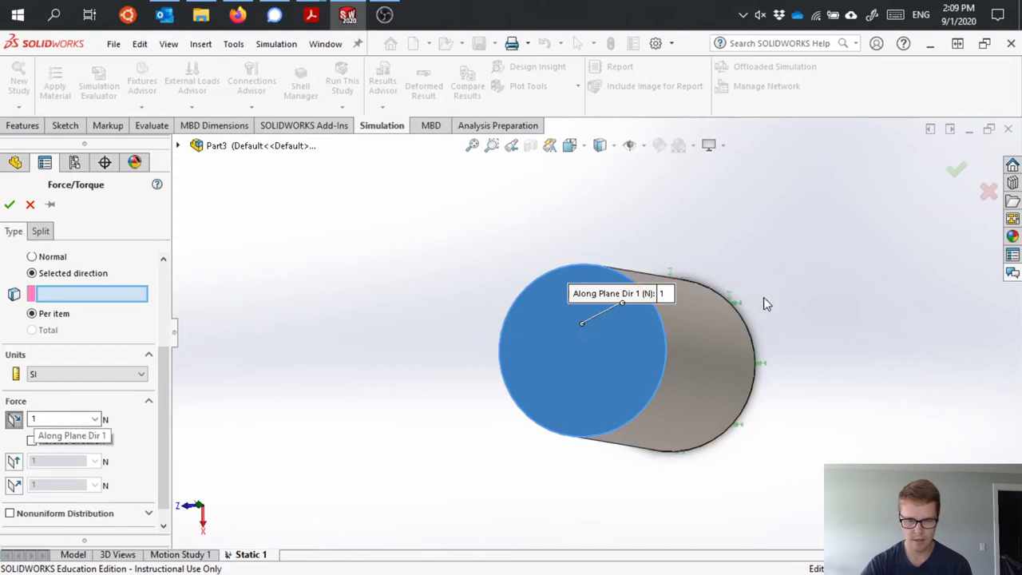
{"action": "left_click", "coordinate": [645, 146]}
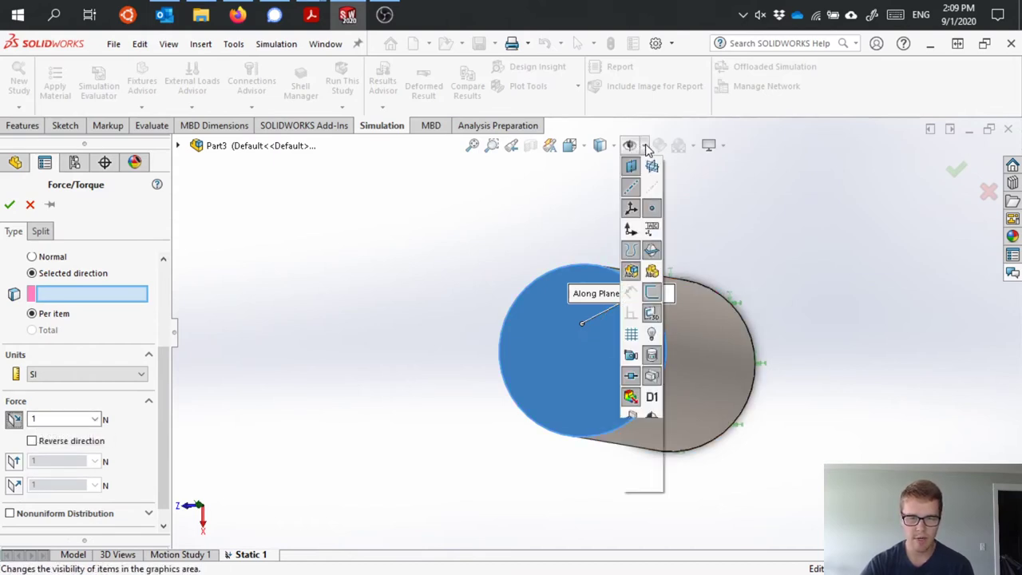
{"action": "left_click", "coordinate": [651, 166]}
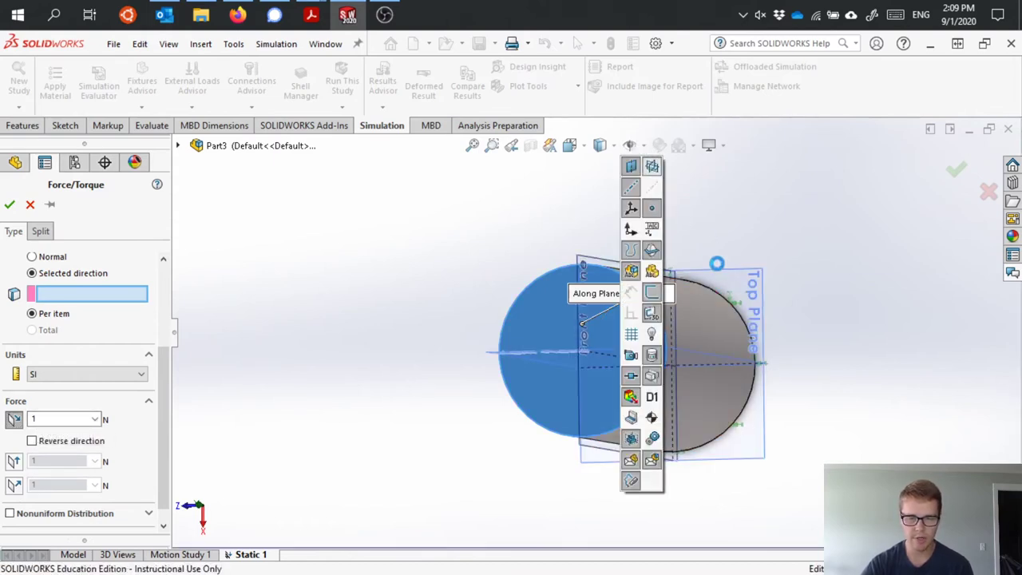
{"action": "left_click", "coordinate": [761, 279]}
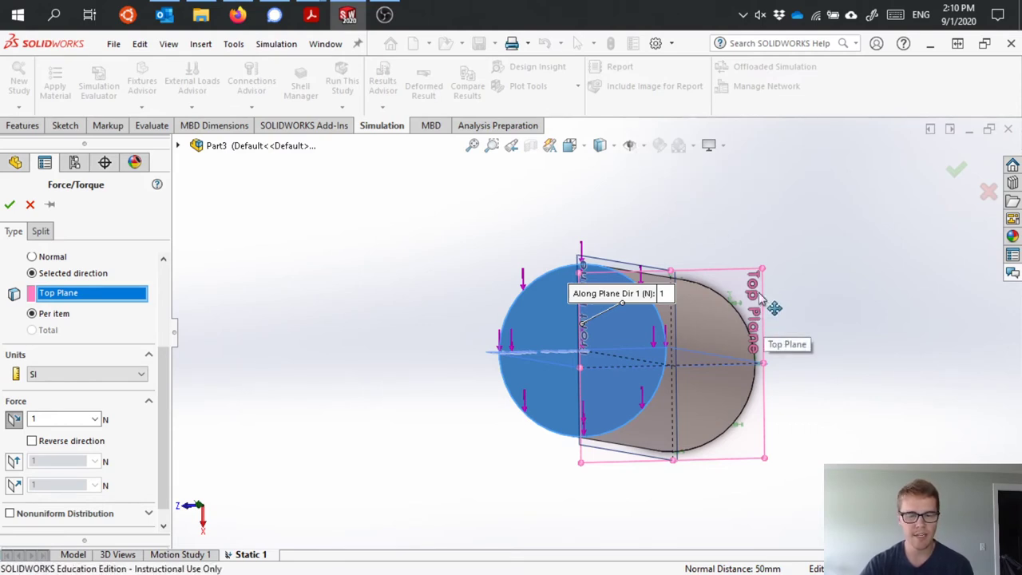
{"action": "middle_click_drag", "start_coordinate": [815, 298], "coordinate": [791, 313]}
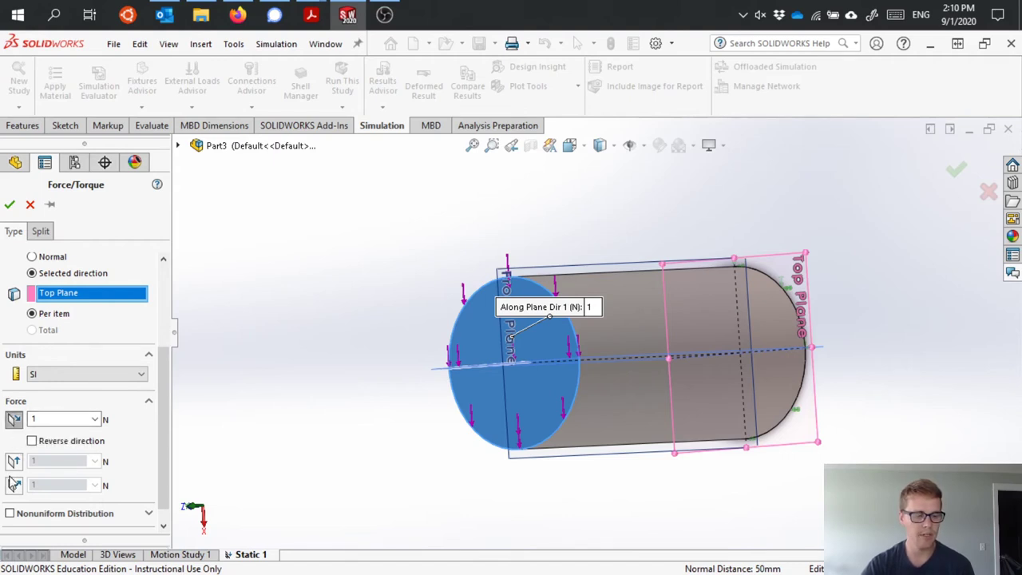
{"action": "left_click", "coordinate": [32, 442]}
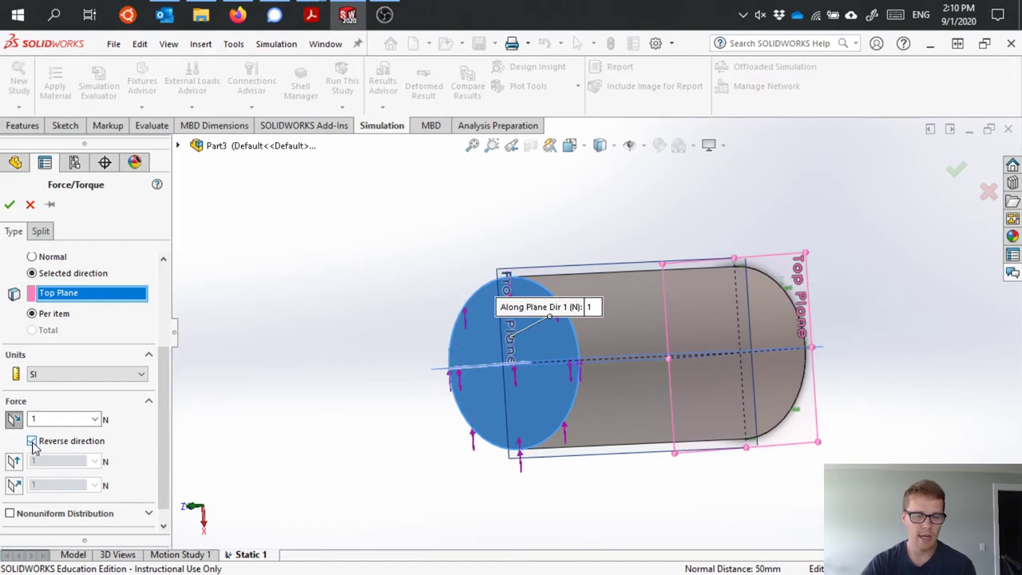
{"action": "left_click", "coordinate": [32, 442]}
{"action": "left_click", "coordinate": [32, 442]}
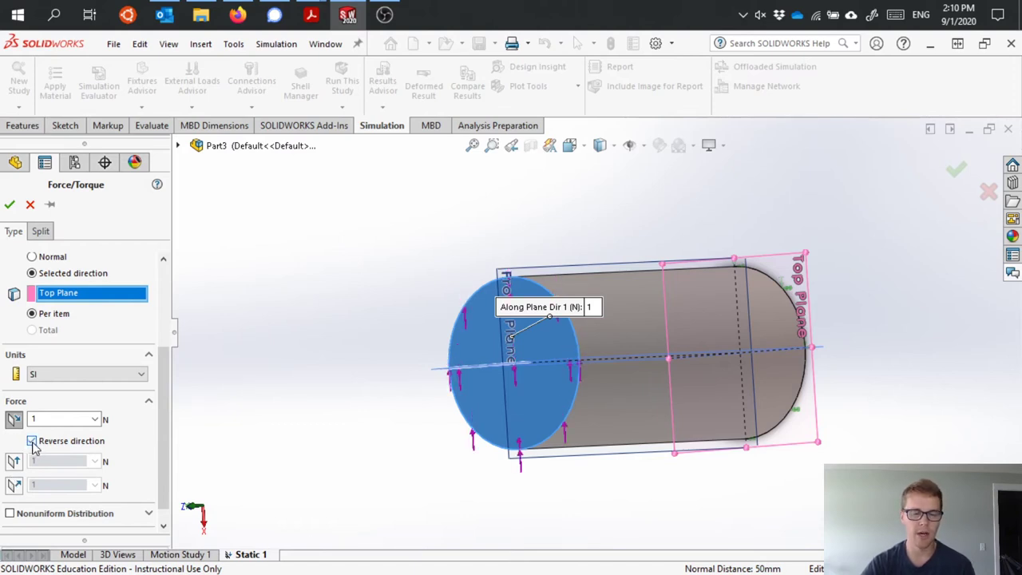
{"action": "left_click", "coordinate": [32, 441]}
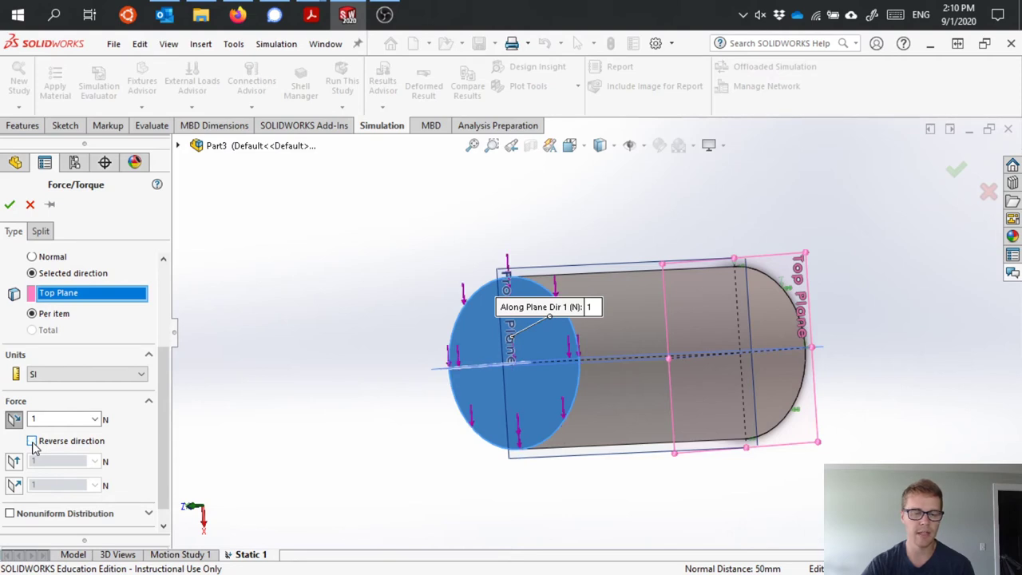
Step: Set the force magnitude to 1000 N in SI units and create Force-1
{"action": "double_click", "coordinate": [57, 419]}
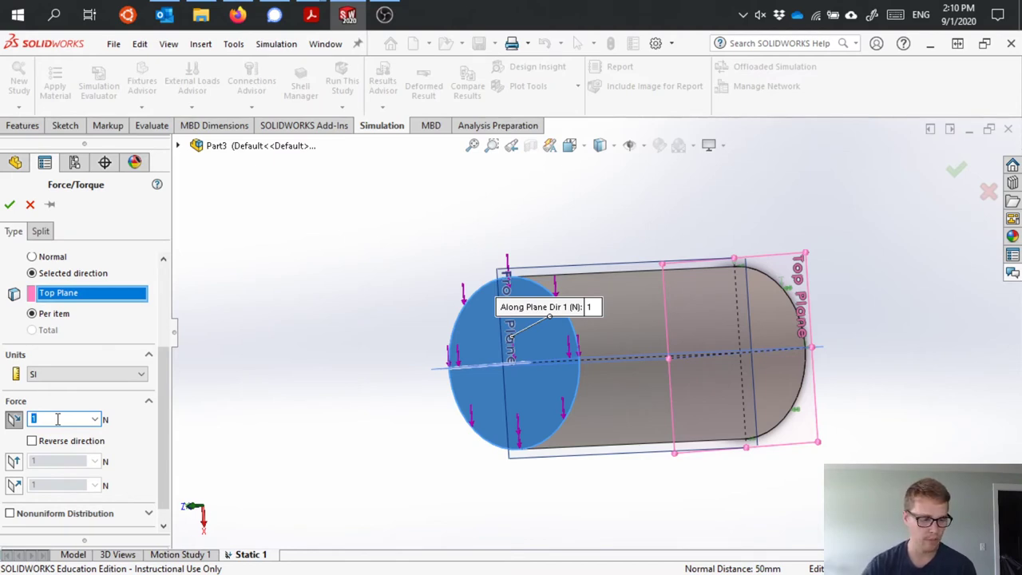
{"action": "type", "text": "1000"}
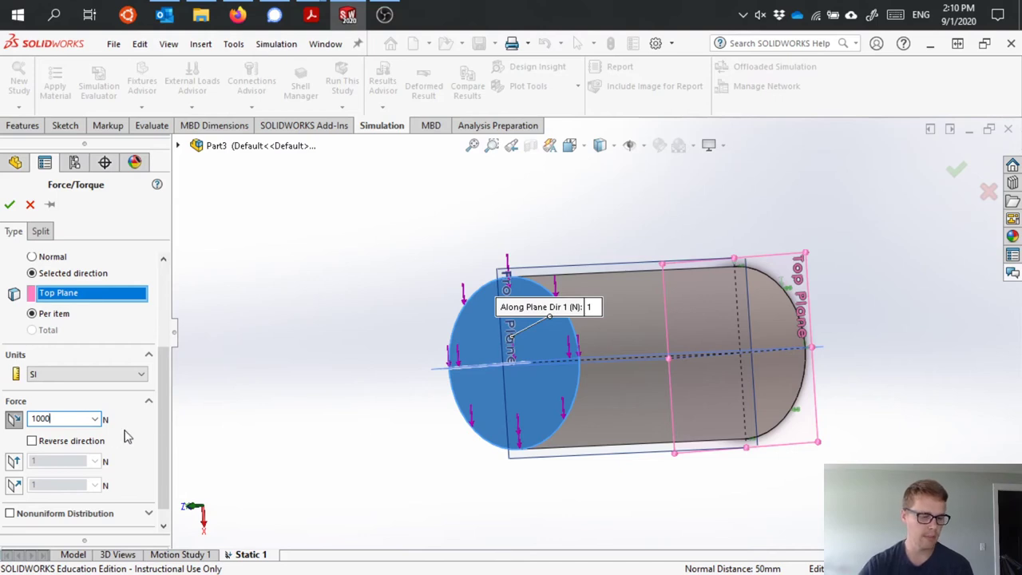
{"action": "scroll", "coordinate": [124, 433], "scroll_direction": "down", "scroll_amount": 1}
{"action": "scroll", "coordinate": [127, 432], "scroll_direction": "up", "scroll_amount": 3}
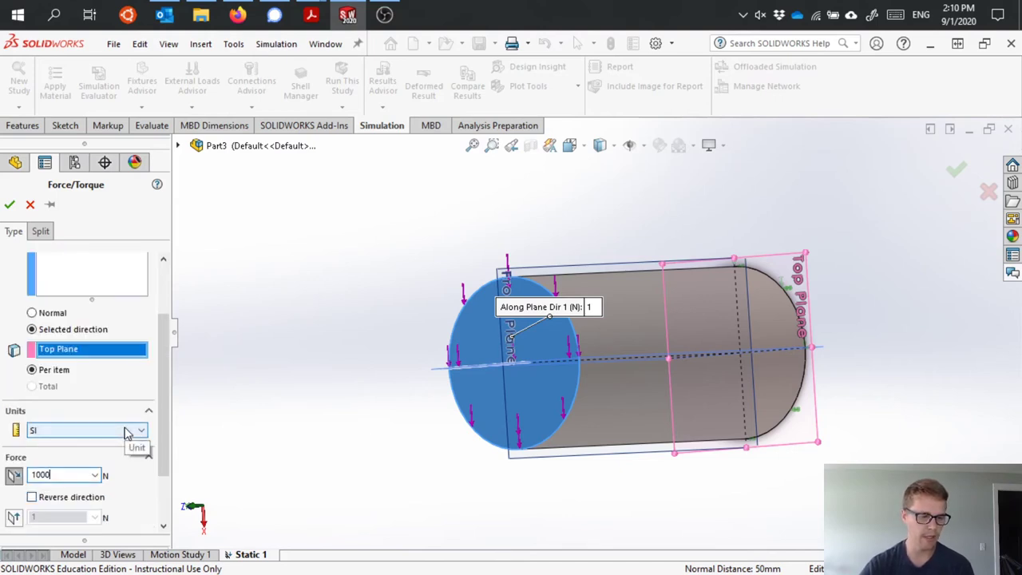
{"action": "left_click", "coordinate": [148, 430]}
{"action": "left_click", "coordinate": [141, 467]}
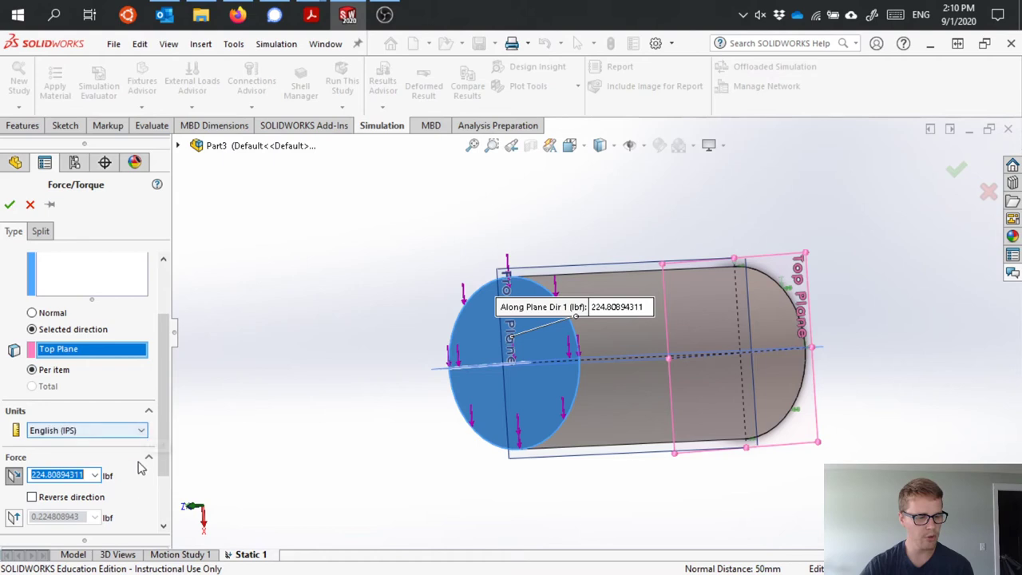
{"action": "left_click", "coordinate": [103, 432]}
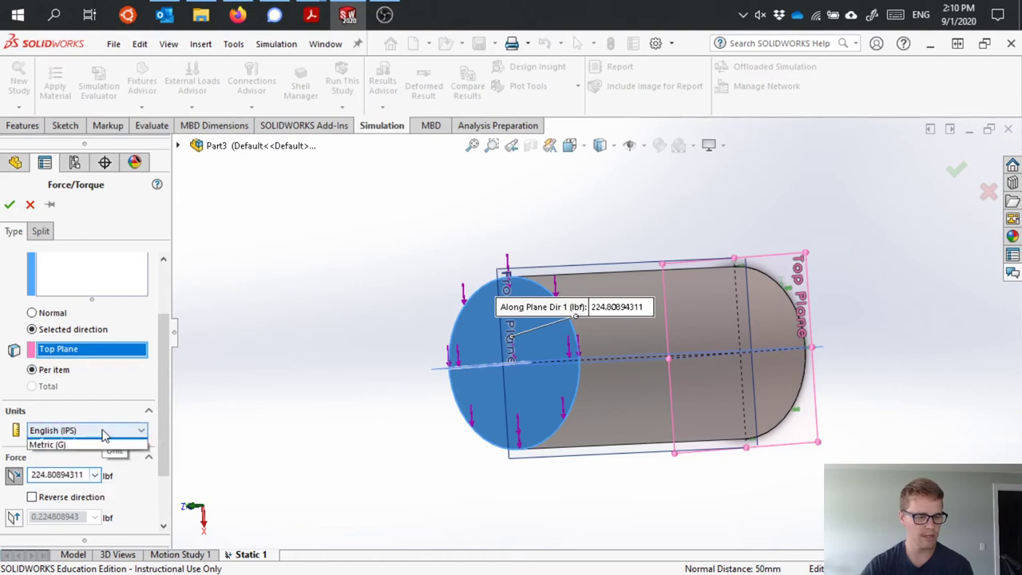
{"action": "left_click", "coordinate": [104, 441]}
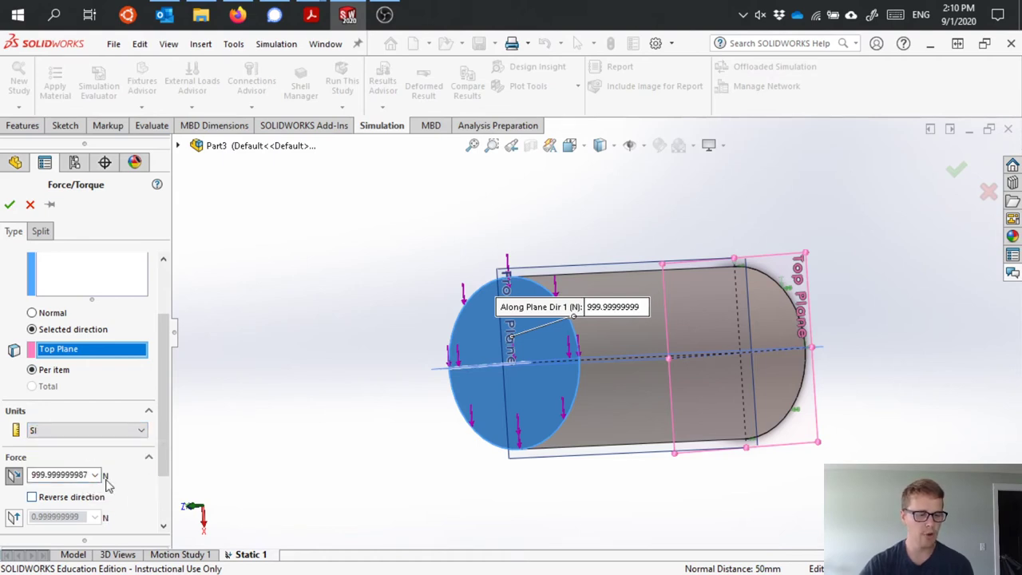
{"action": "left_click", "coordinate": [68, 475]}
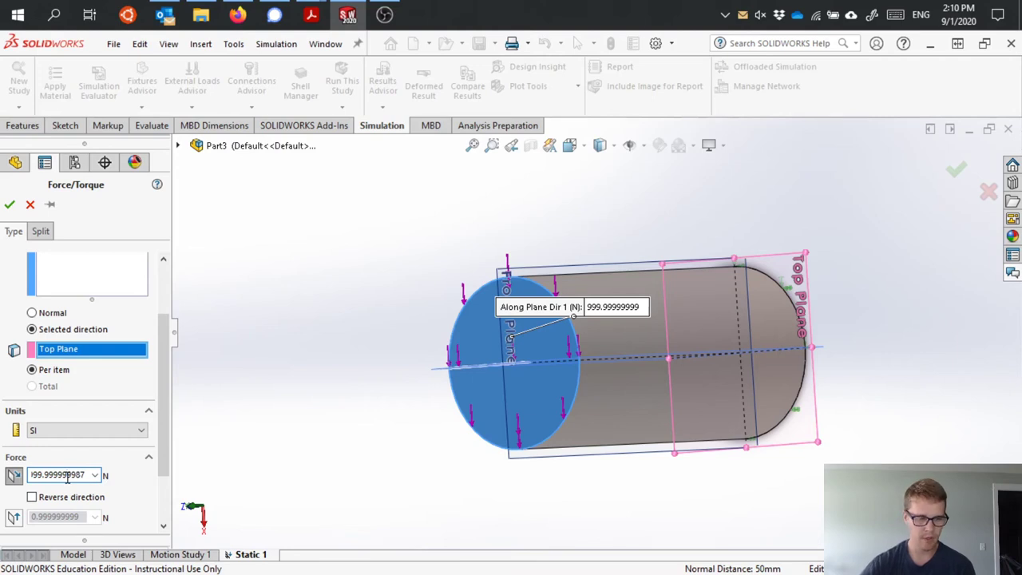
{"action": "double_click", "coordinate": [68, 475]}
{"action": "left_click", "coordinate": [67, 475]}
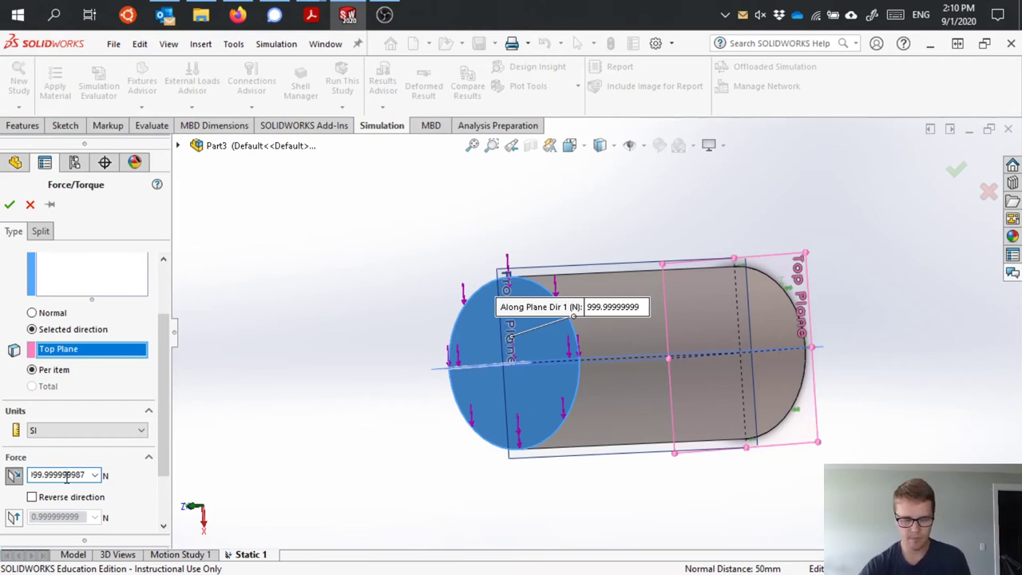
{"action": "triple_click", "coordinate": [68, 475]}
{"action": "type", "text": "1000"}
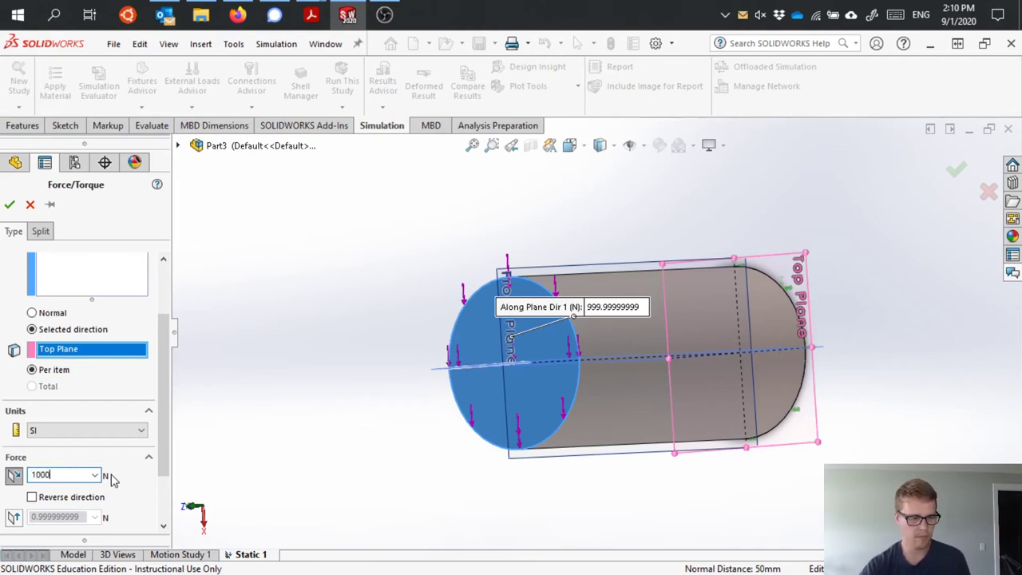
{"action": "key", "text": "Return"}
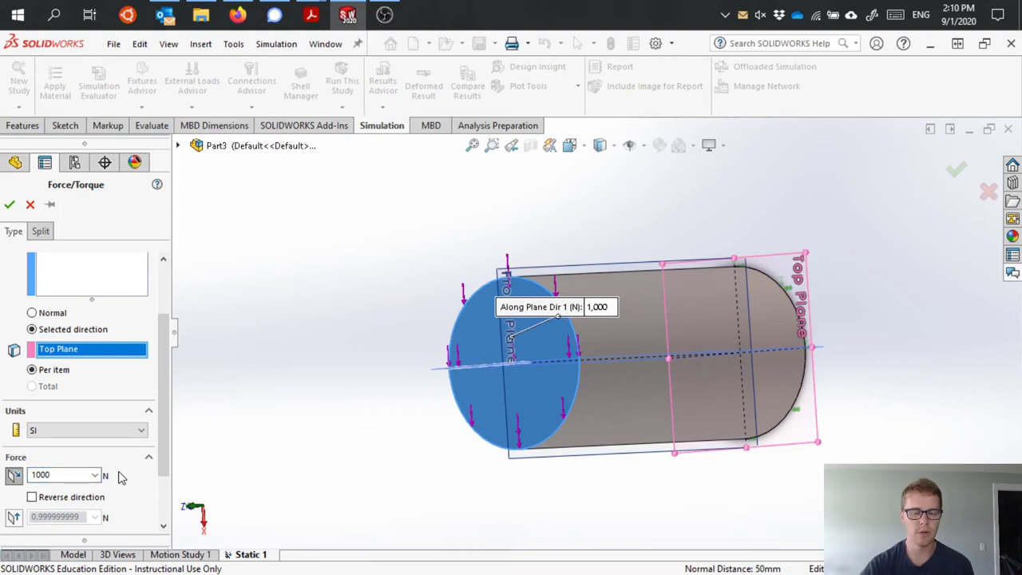
{"action": "left_click", "coordinate": [9, 204]}
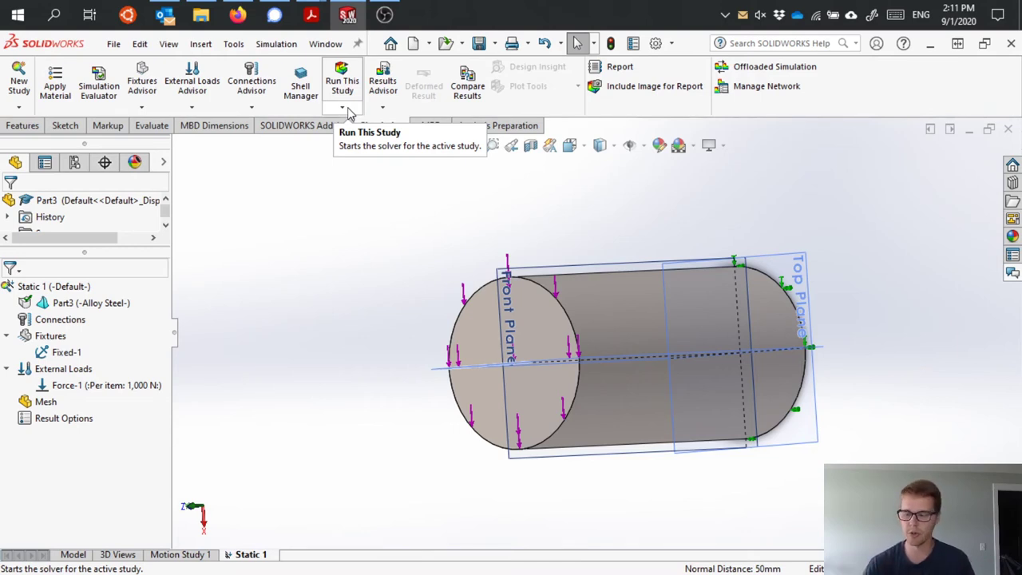
Step: Create the study mesh with the Mesh Density slider left near Medium
{"action": "left_click", "coordinate": [343, 108]}
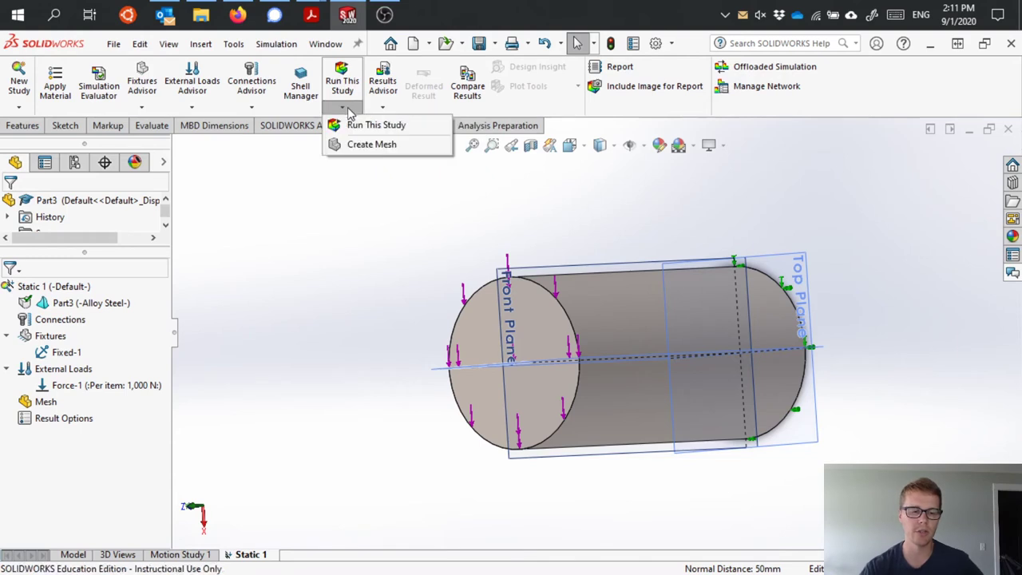
{"action": "left_click", "coordinate": [371, 145]}
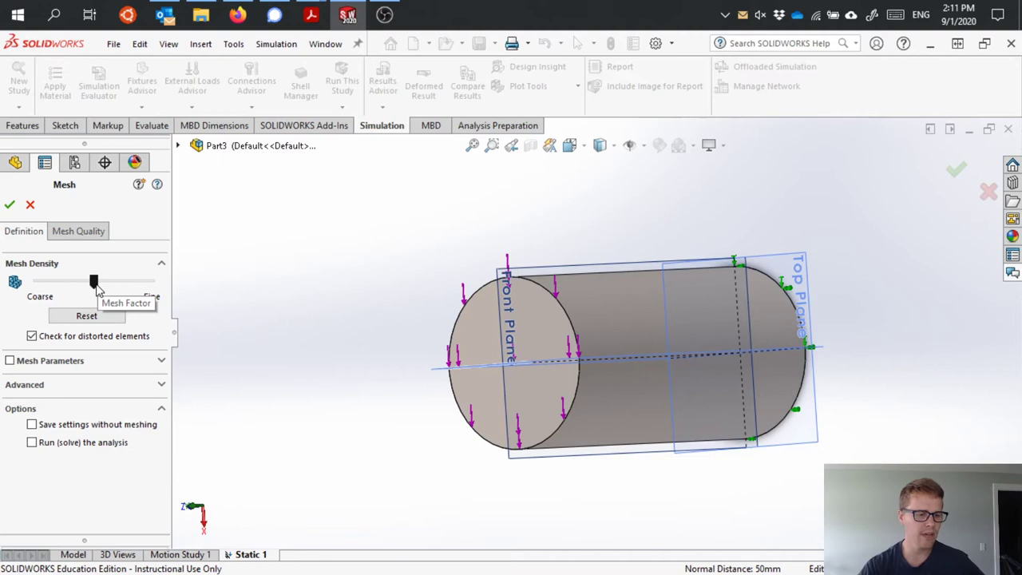
{"action": "mouse_move", "coordinate": [94, 291]}
{"action": "left_mouse_down"}
{"action": "mouse_move", "coordinate": [121, 289]}
{"action": "mouse_move", "coordinate": [69, 288]}
{"action": "mouse_move", "coordinate": [119, 287]}
{"action": "mouse_move", "coordinate": [97, 290]}
{"action": "left_mouse_up"}
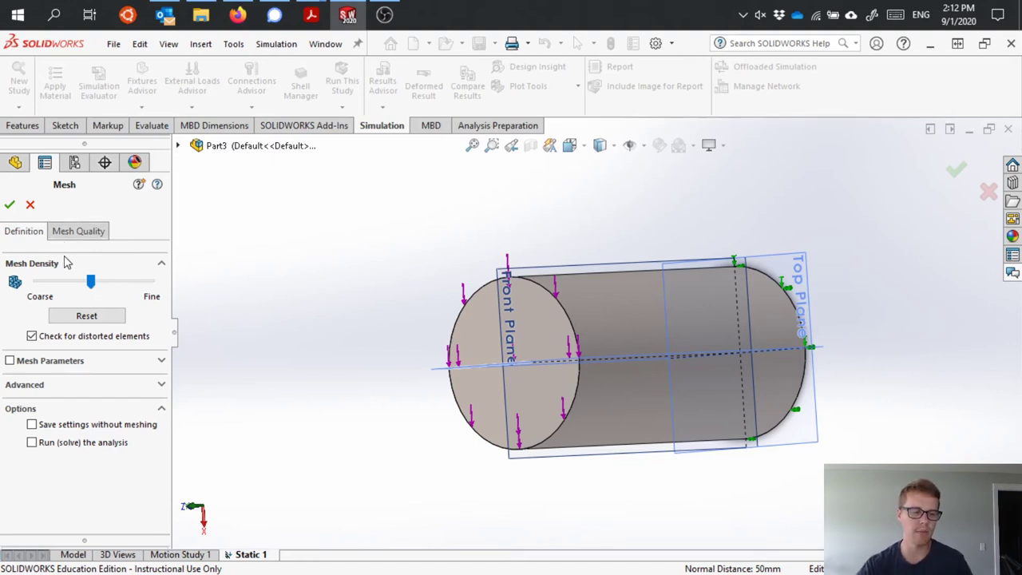
{"action": "left_click", "coordinate": [10, 206]}
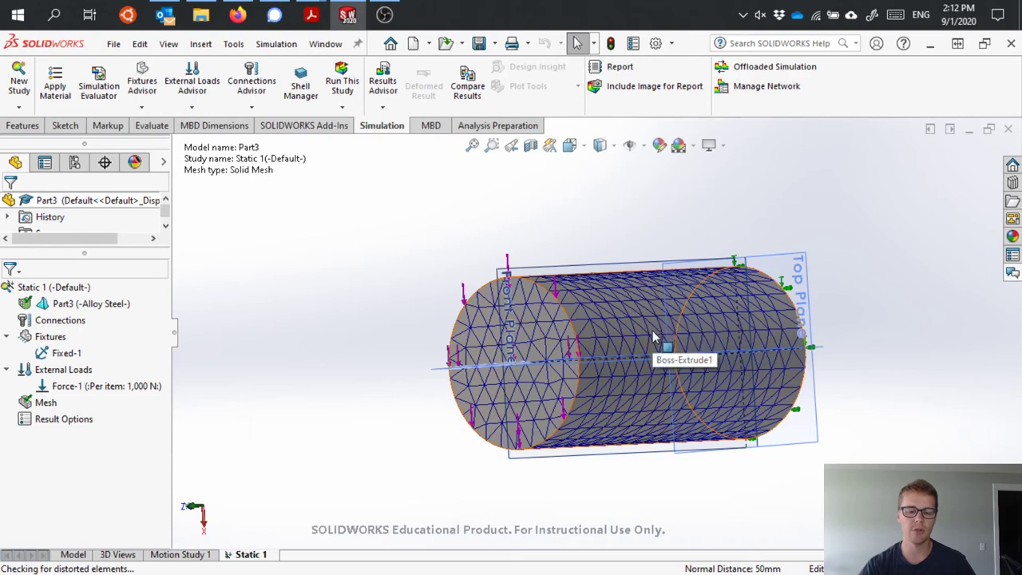
Step: Run Static 1 to get the von Mises stress plot peaking at 3.091e+07 N/m^2
{"action": "left_click", "coordinate": [344, 88]}
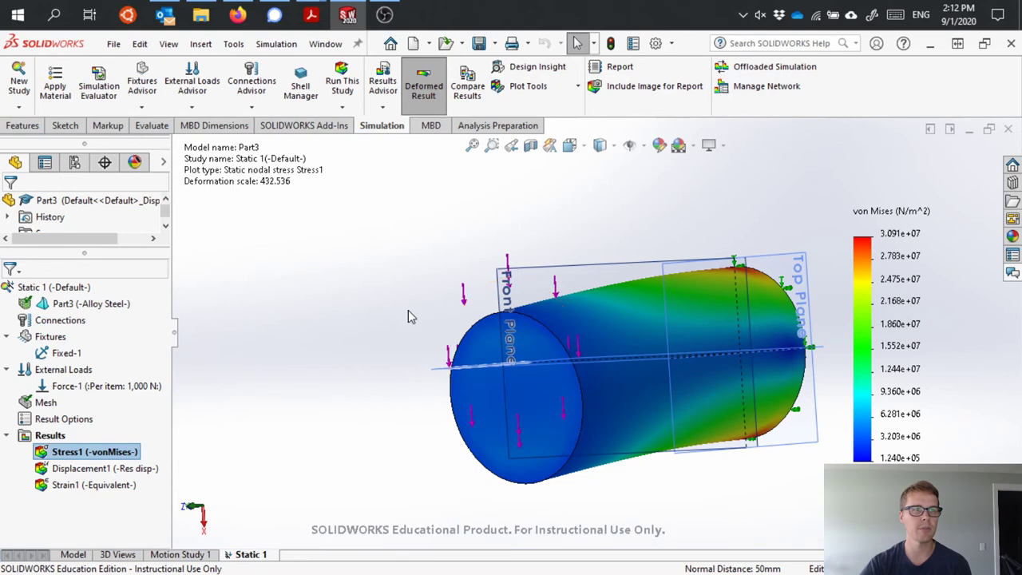
Step: Orbit the Stress1 plot to inspect the peak stress near the fixed end
{"action": "middle_click_drag", "start_coordinate": [409, 316], "coordinate": [479, 303]}
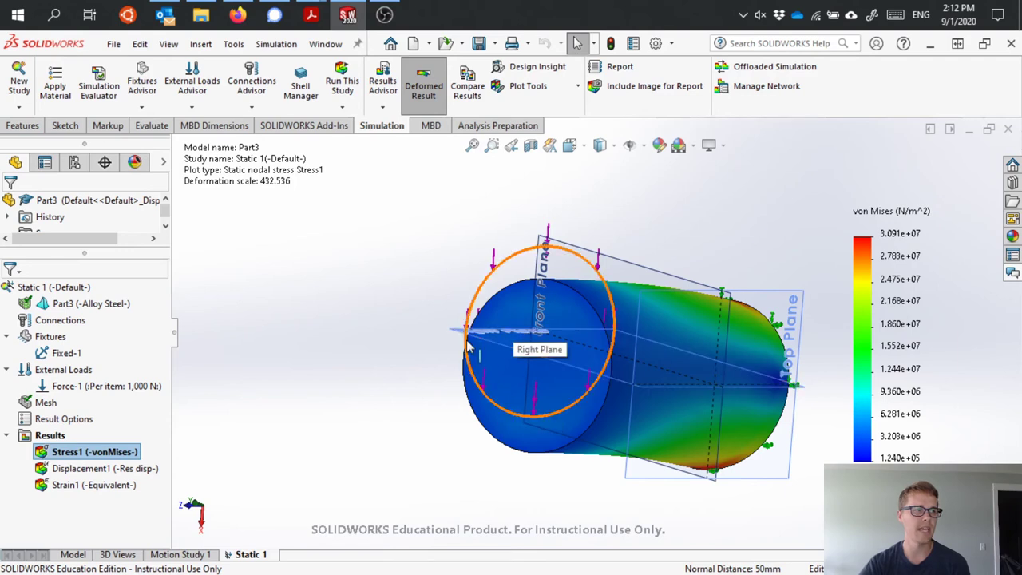
{"action": "middle_click_drag", "start_coordinate": [354, 360], "coordinate": [823, 246]}
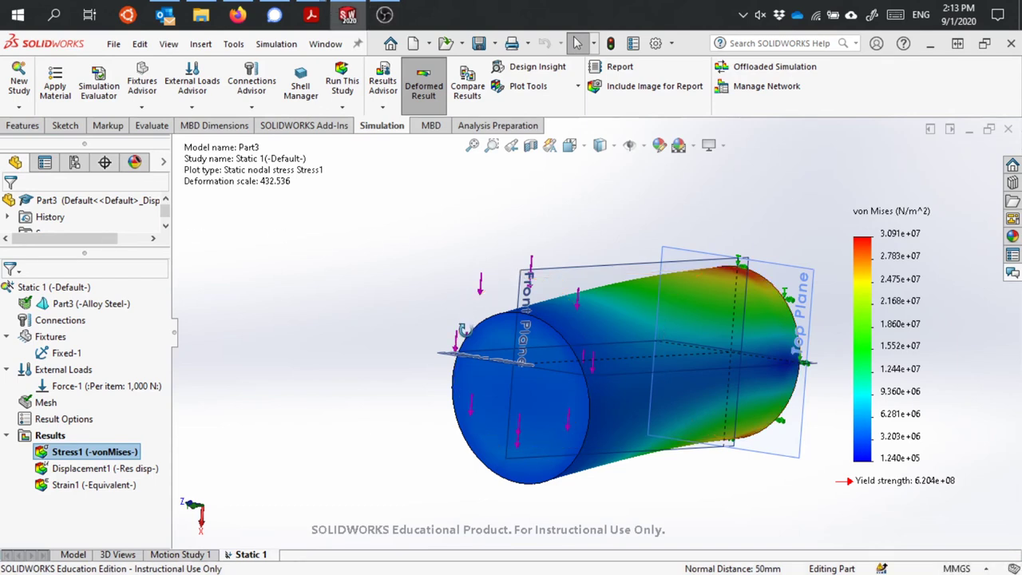
{"action": "middle_click_drag", "start_coordinate": [527, 335], "coordinate": [482, 317]}
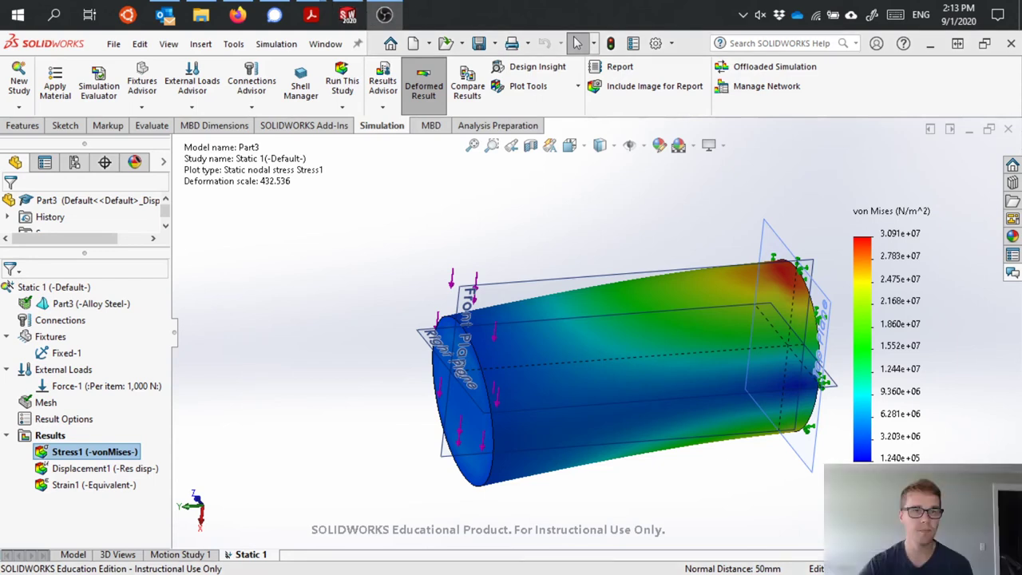
Step: After viewing displacement, activate the Stress1 von Mises plot in N/m^2
{"action": "double_click", "coordinate": [90, 471]}
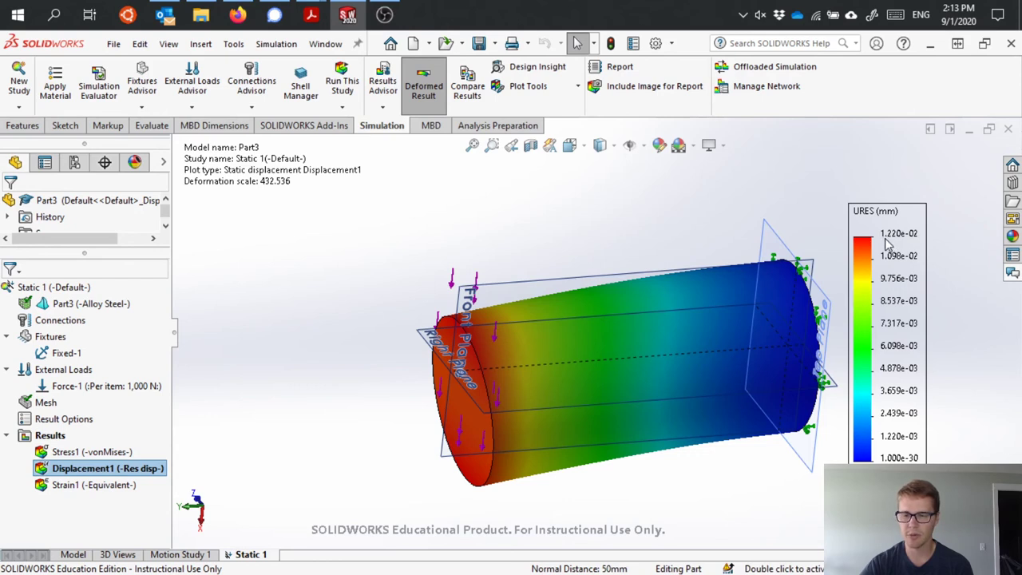
{"action": "middle_click_drag", "start_coordinate": [673, 477], "coordinate": [690, 391]}
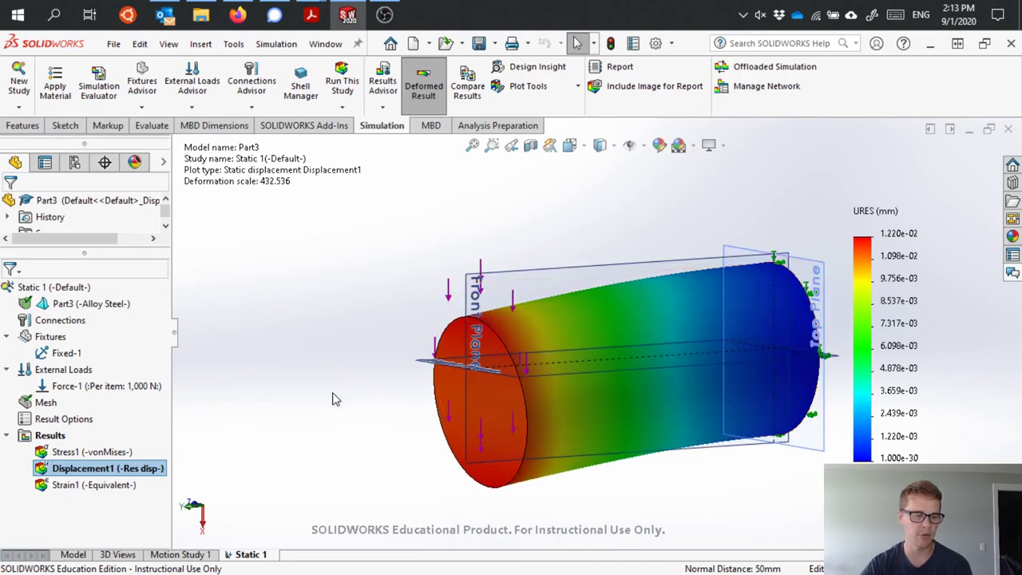
{"action": "left_click", "coordinate": [61, 452]}
{"action": "left_click", "coordinate": [60, 452]}
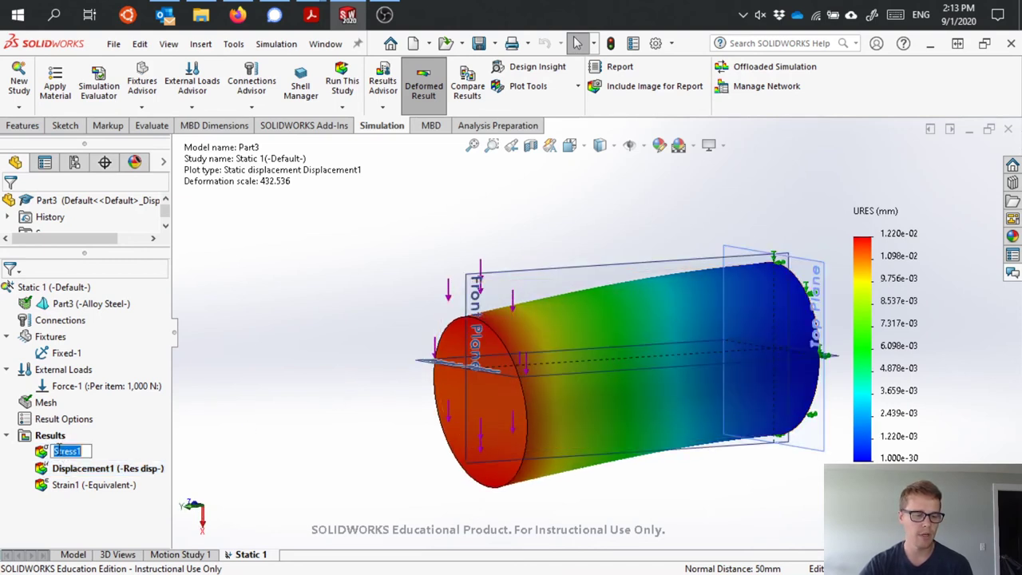
{"action": "left_click", "coordinate": [64, 470]}
Step: Switch the Stress1 plot to SY Y normal stress and view it from the front-left
{"action": "double_click", "coordinate": [75, 453]}
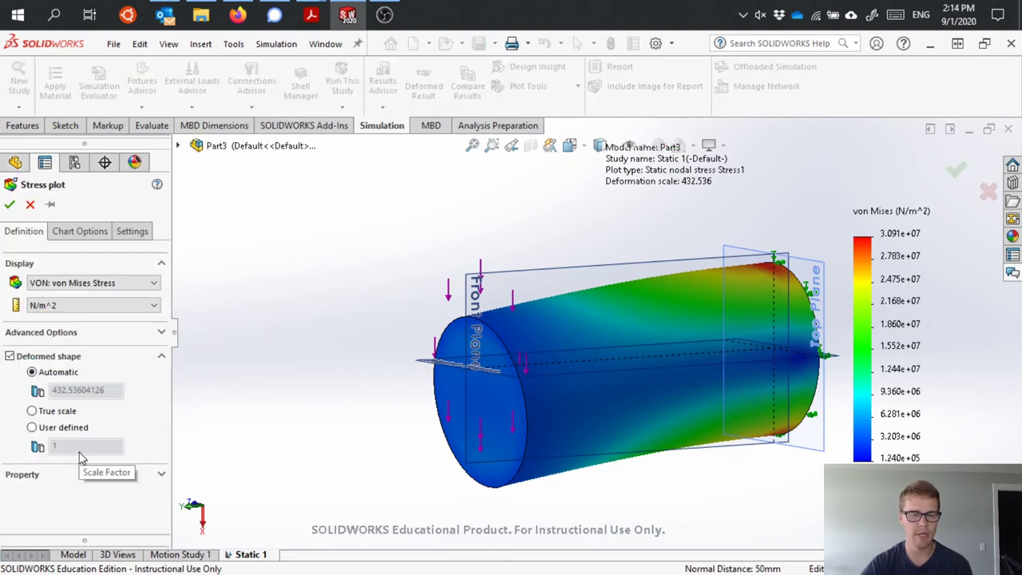
{"action": "left_click", "coordinate": [83, 286]}
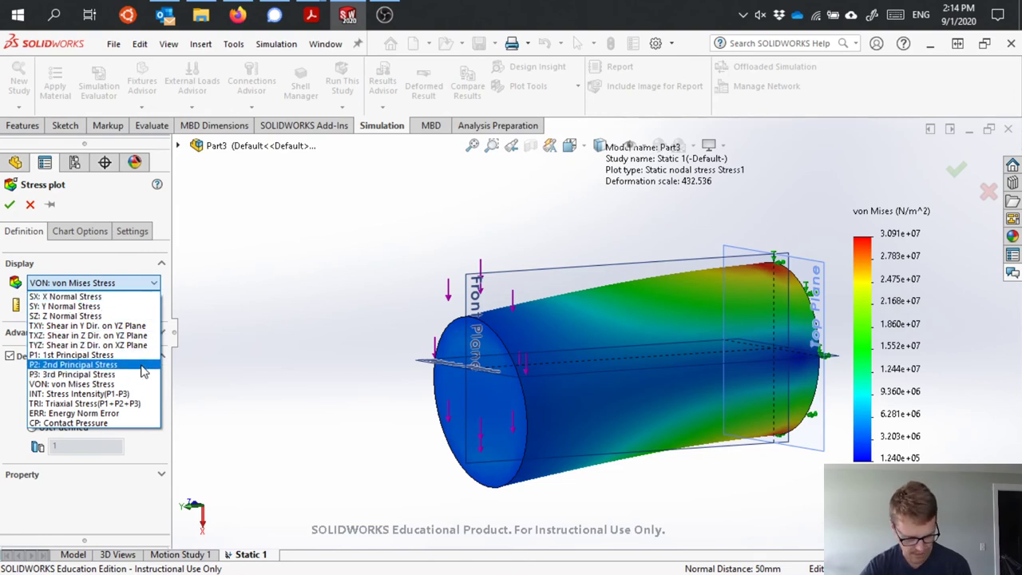
{"action": "left_click", "coordinate": [102, 307]}
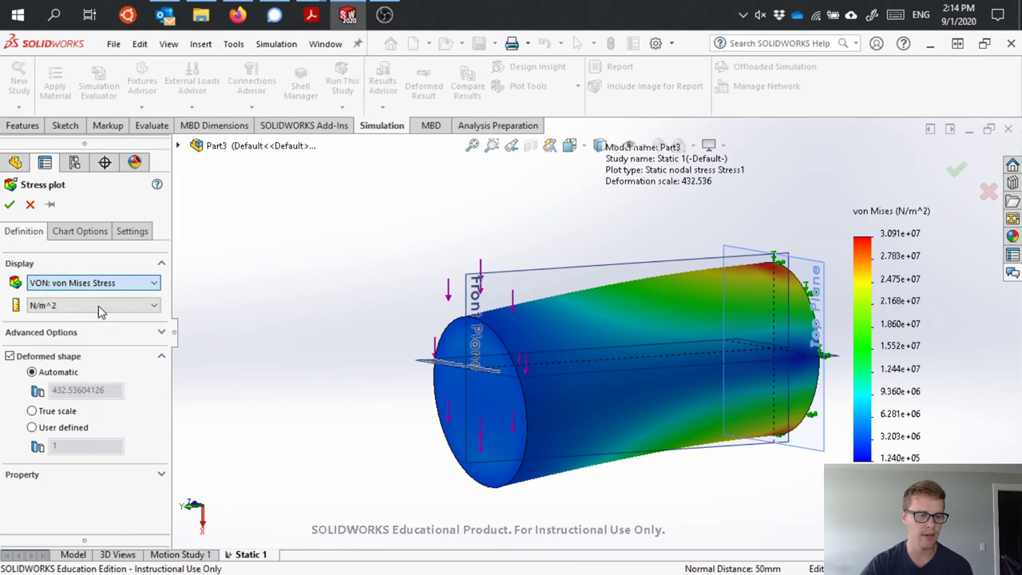
{"action": "left_click", "coordinate": [10, 204]}
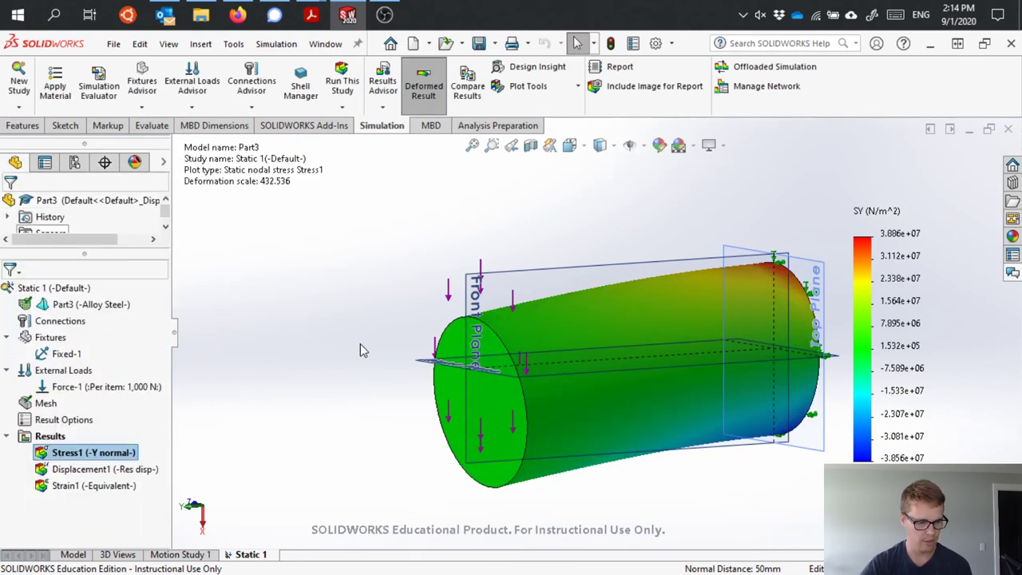
{"action": "middle_click_drag", "start_coordinate": [360, 348], "coordinate": [229, 380]}
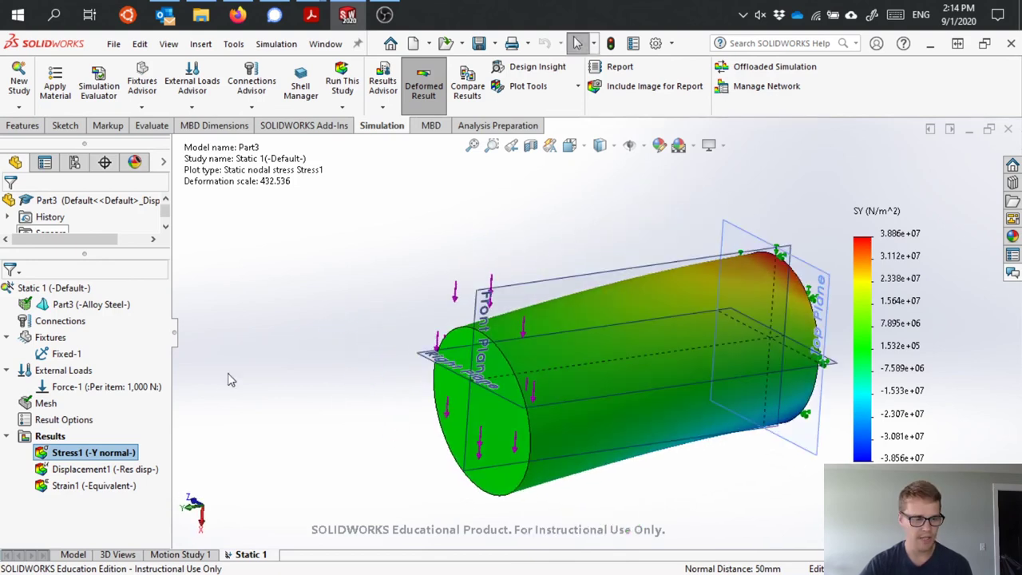
Step: Change the Stress1 plot to TYZ shear stress and orbit to inspect it
{"action": "left_click", "coordinate": [75, 453]}
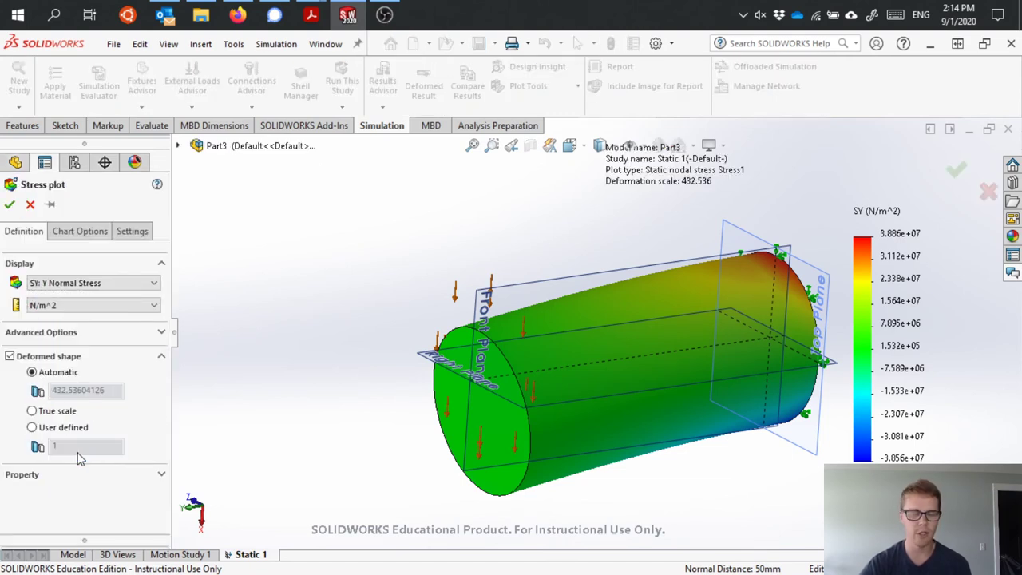
{"action": "left_click", "coordinate": [69, 288]}
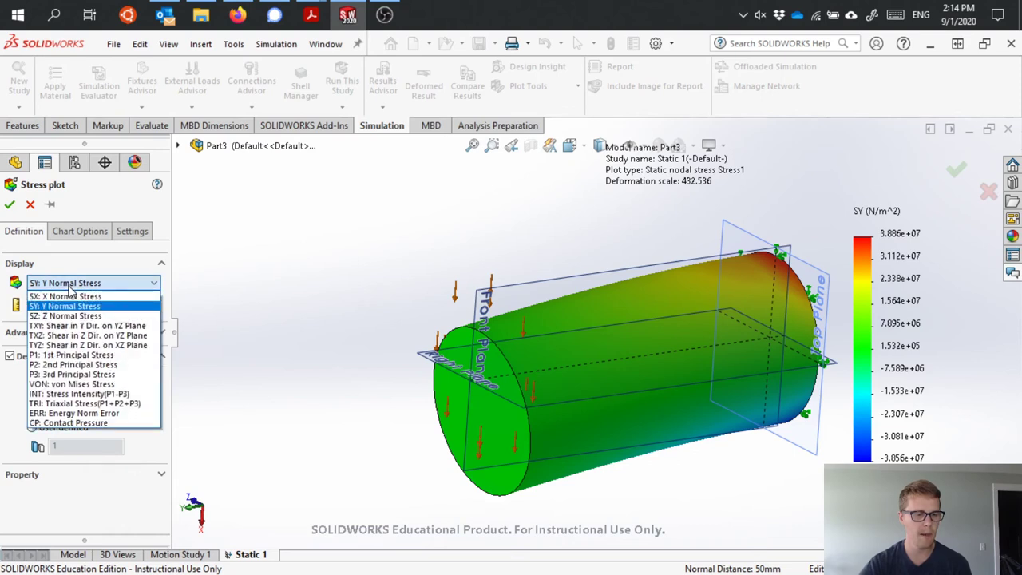
{"action": "left_click", "coordinate": [101, 345]}
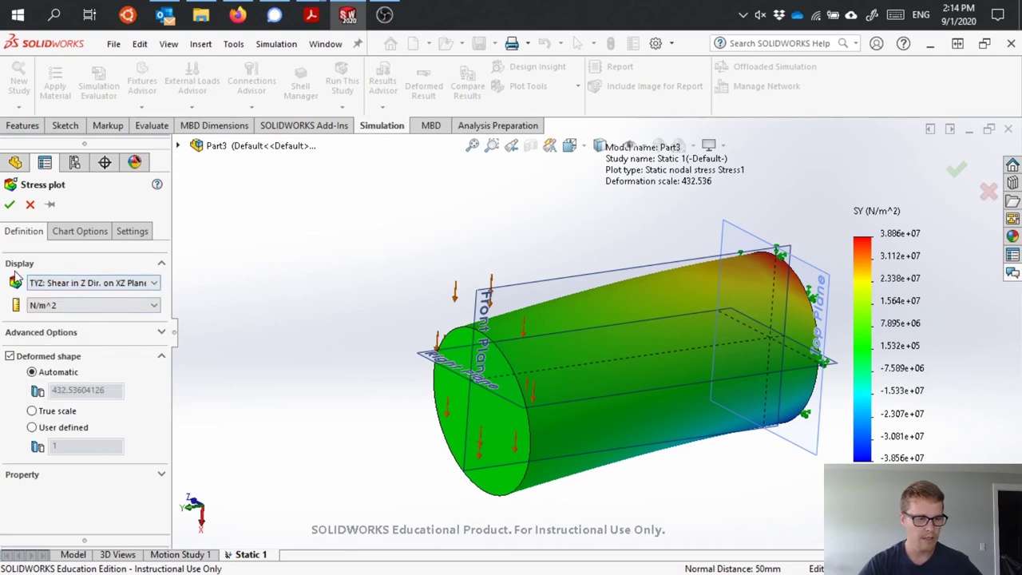
{"action": "left_click", "coordinate": [10, 204]}
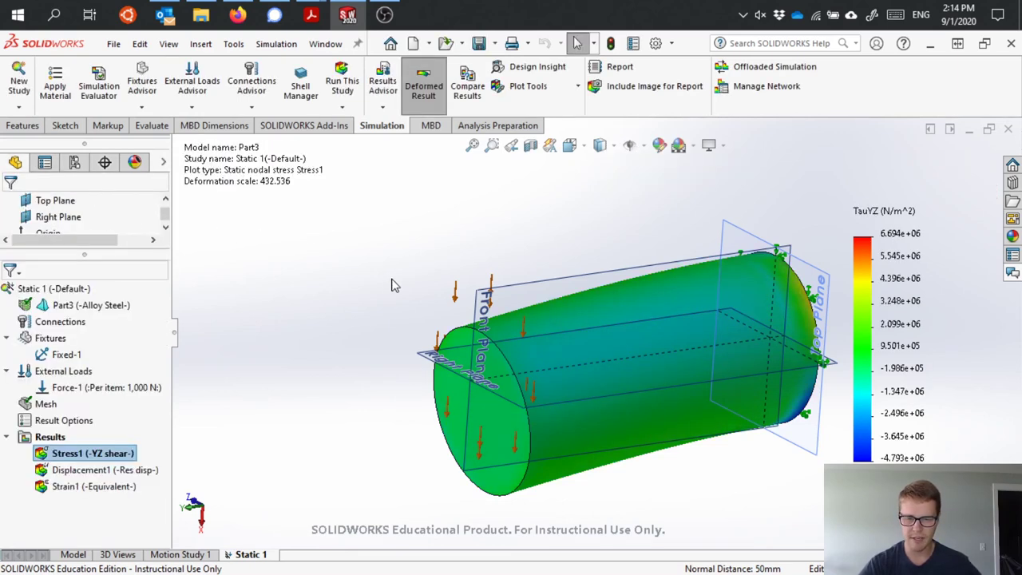
{"action": "middle_click_drag", "start_coordinate": [419, 233], "coordinate": [424, 275]}
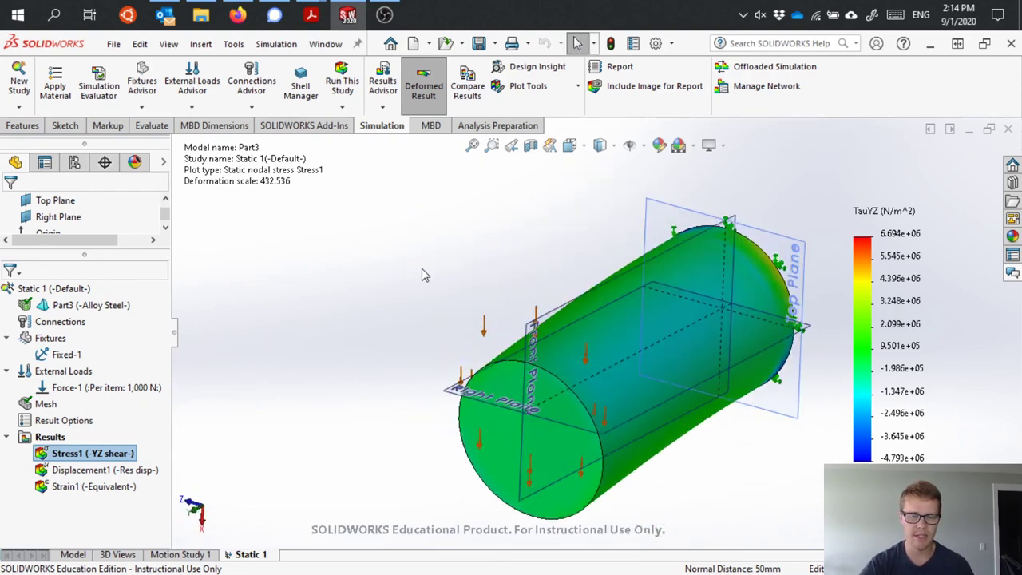
Step: Return the Stress1 plot to von Mises stress, peaking at 3.091e+07 N/m^2
{"action": "left_click", "coordinate": [77, 454]}
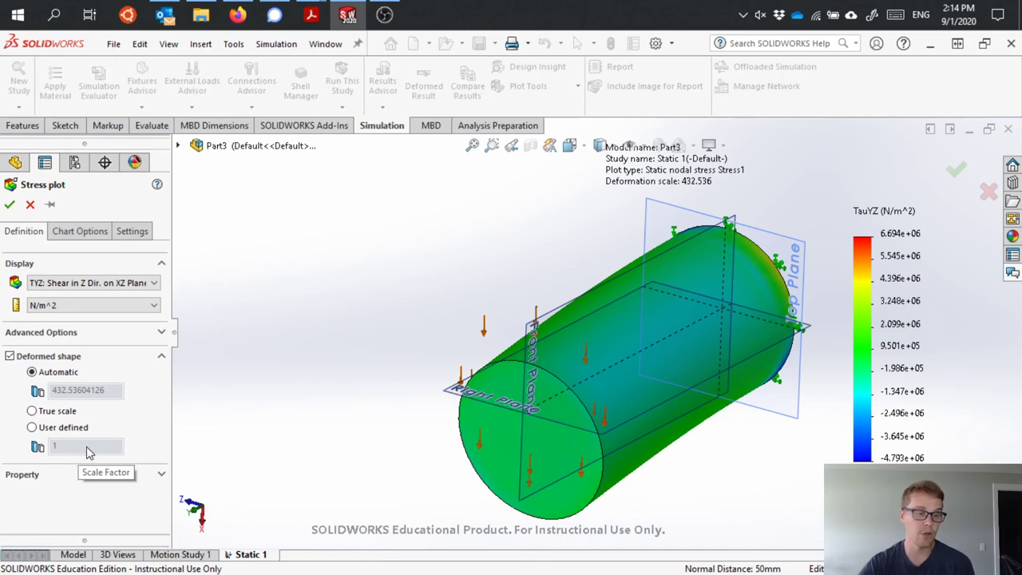
{"action": "left_click", "coordinate": [82, 284]}
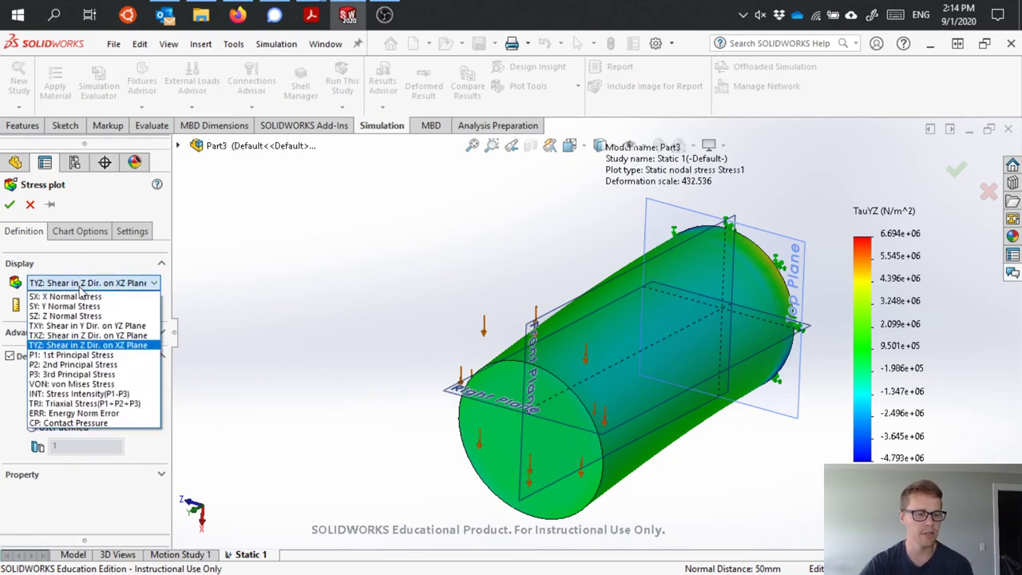
{"action": "left_click", "coordinate": [60, 377]}
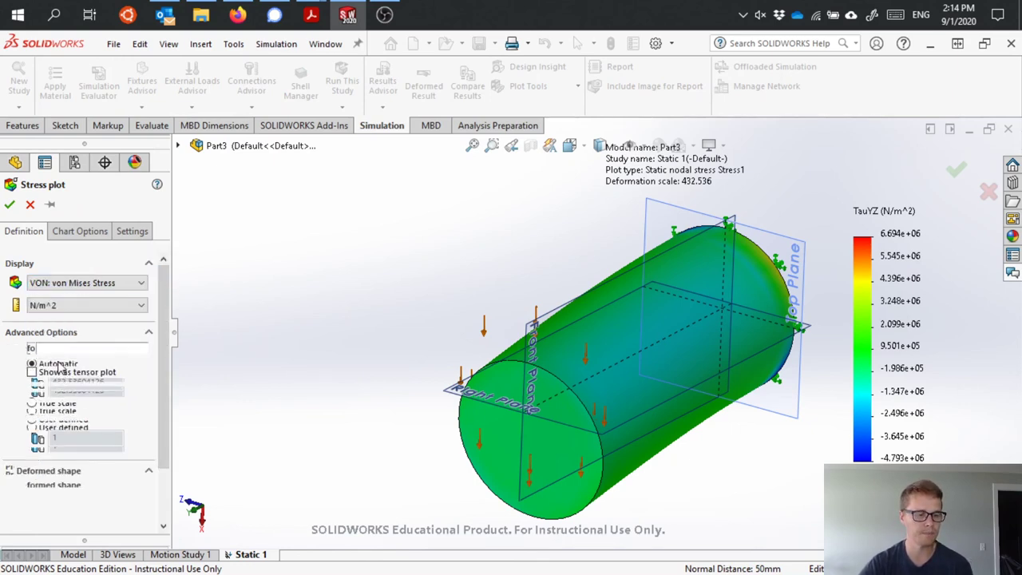
{"action": "left_click", "coordinate": [10, 205]}
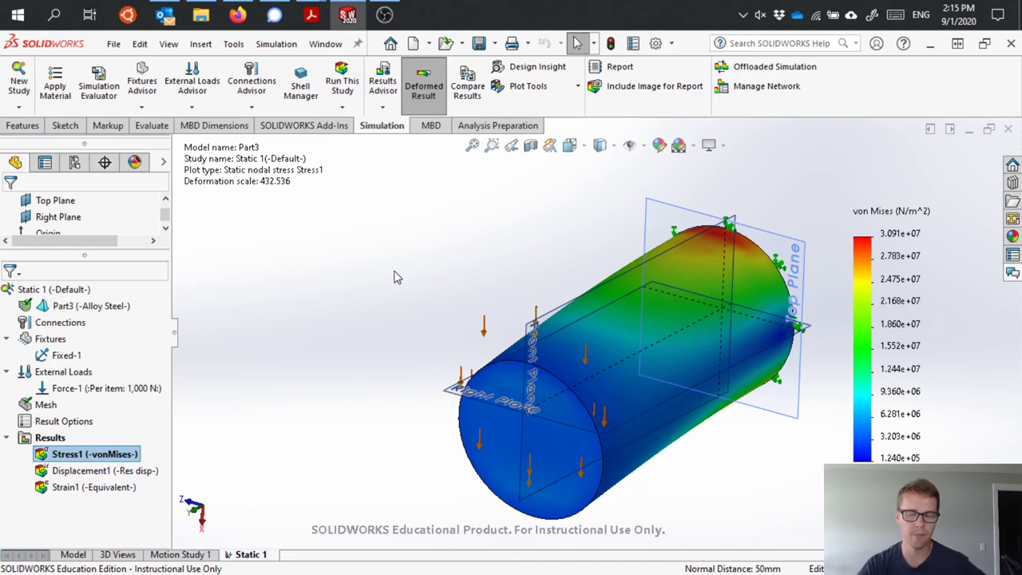
{"action": "middle_click_drag", "start_coordinate": [418, 289], "coordinate": [397, 296]}
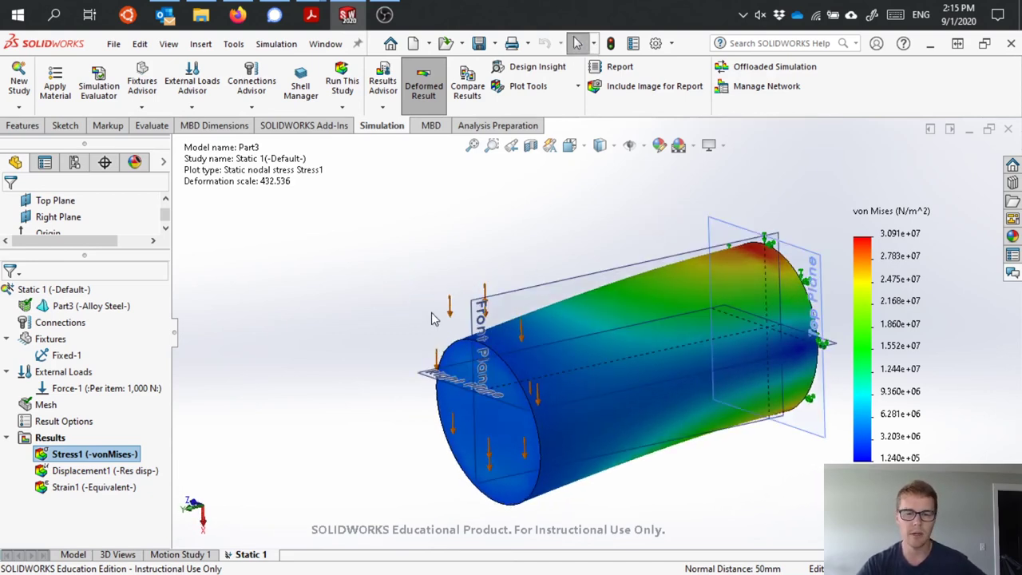
{"action": "left_click", "coordinate": [628, 70]}
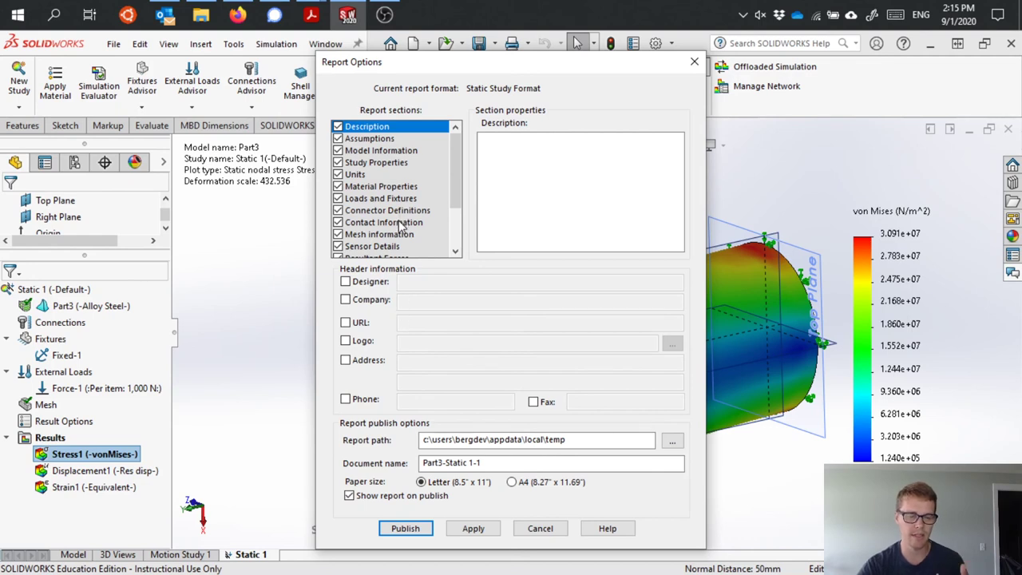
{"action": "left_click", "coordinate": [540, 528]}
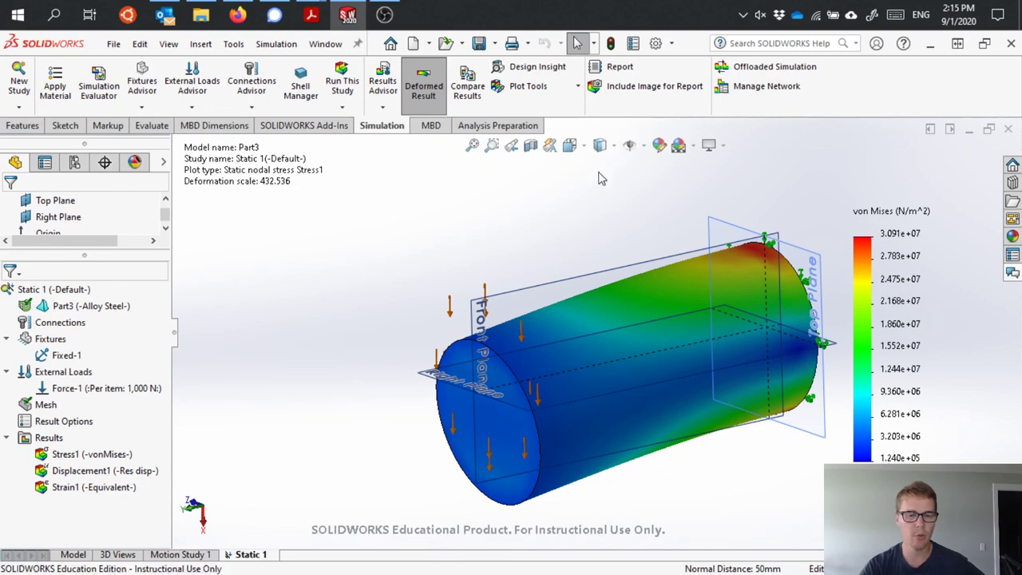
Step: Probe two points near the fixed end: node 7038 at 3.064e+07 and node 6937 at 1.886e+07 N/m^2
{"action": "left_click", "coordinate": [580, 88]}
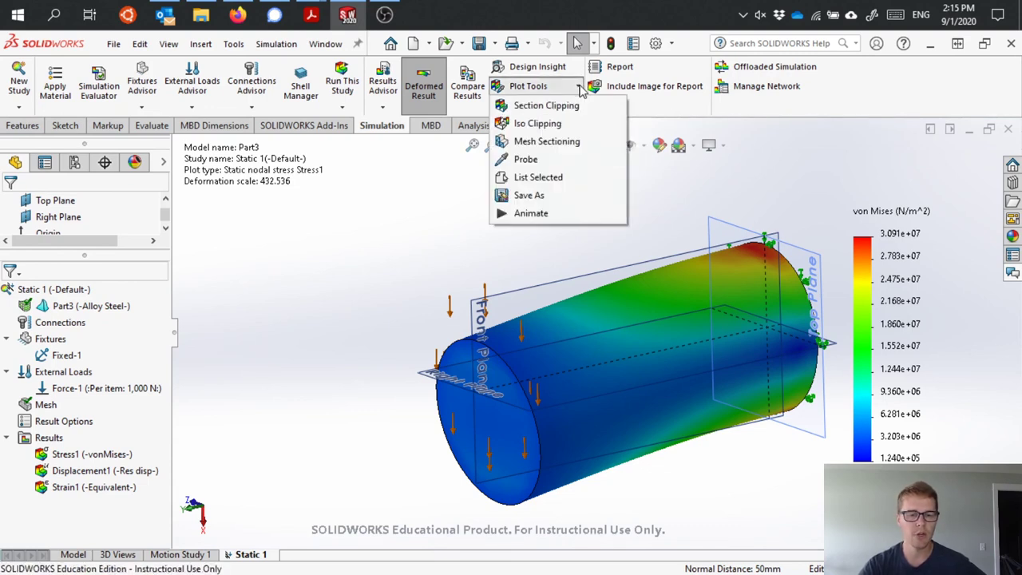
{"action": "left_click", "coordinate": [529, 161]}
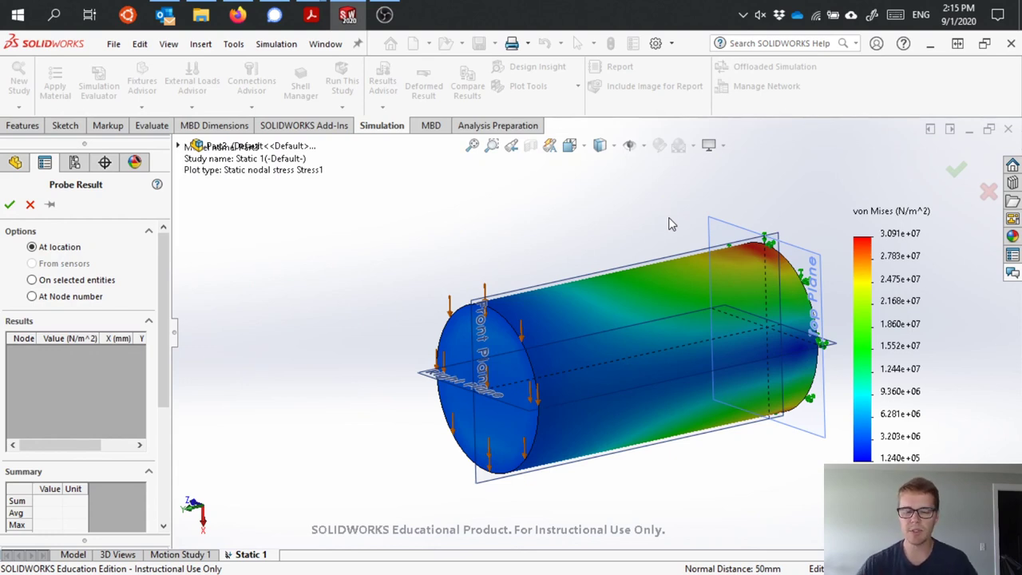
{"action": "middle_click_drag", "start_coordinate": [798, 228], "coordinate": [808, 261]}
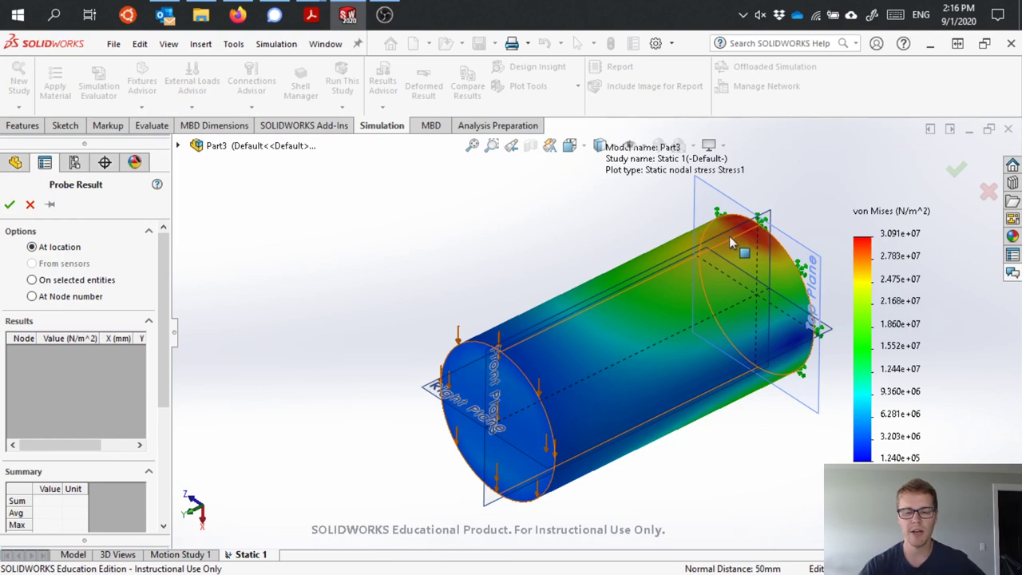
{"action": "middle_click_drag", "start_coordinate": [729, 236], "coordinate": [639, 303]}
{"action": "scroll", "coordinate": [649, 302], "scroll_direction": "up", "scroll_amount": 4}
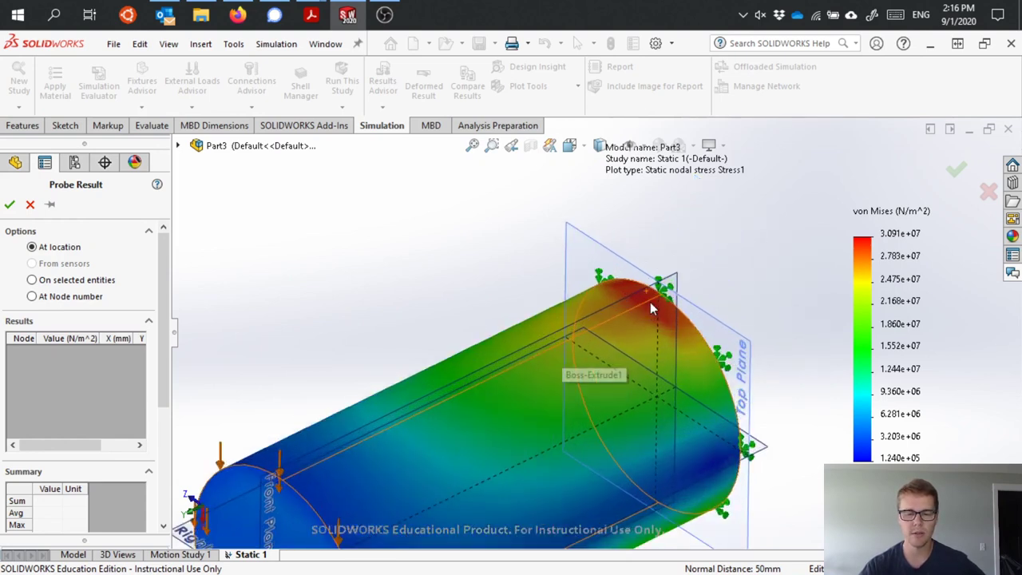
{"action": "scroll", "coordinate": [651, 307], "scroll_direction": "up", "scroll_amount": 2}
{"action": "left_click", "coordinate": [627, 310]}
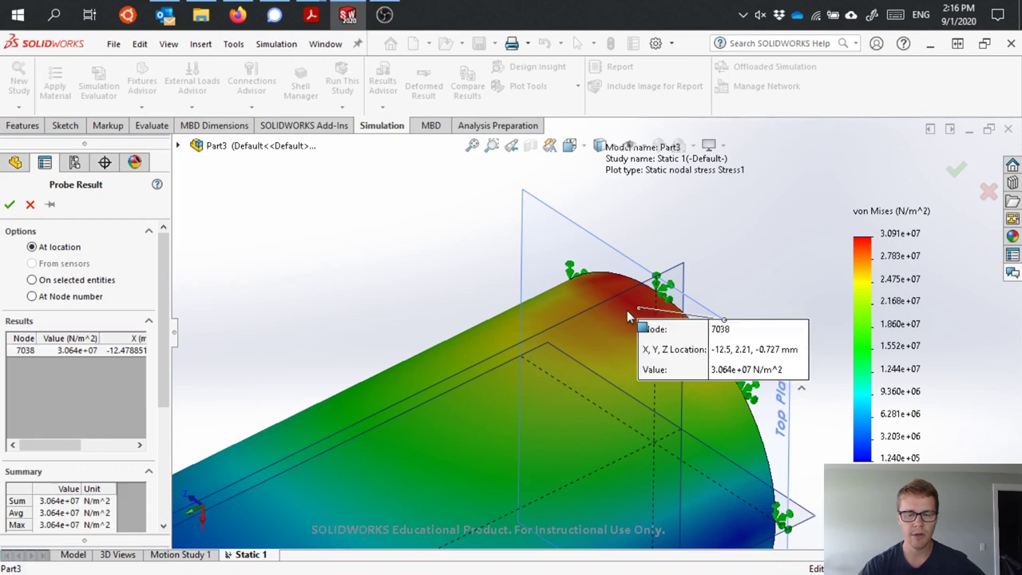
{"action": "left_click", "coordinate": [448, 418]}
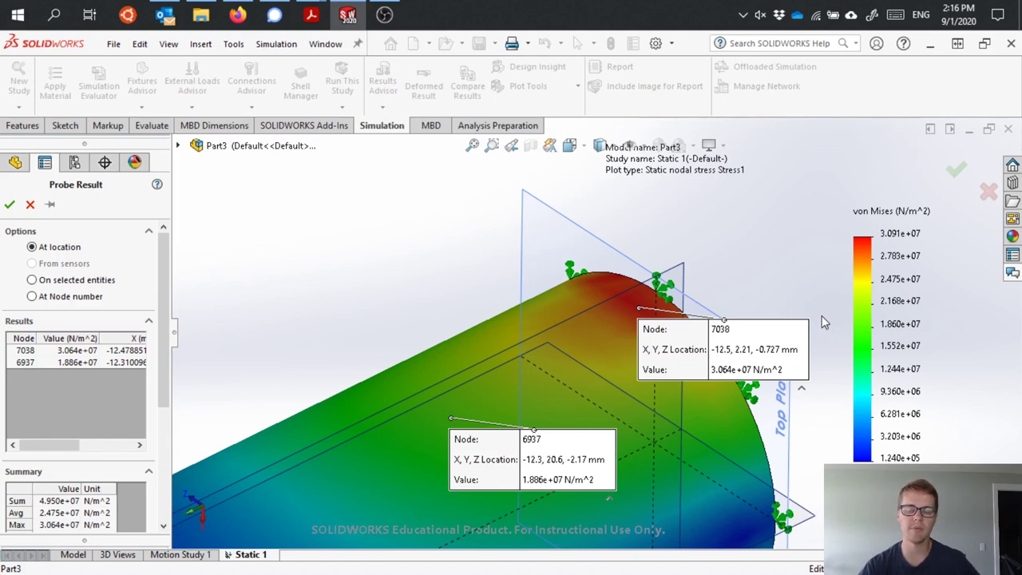
{"action": "scroll", "coordinate": [775, 332], "scroll_direction": "up", "scroll_amount": 5}
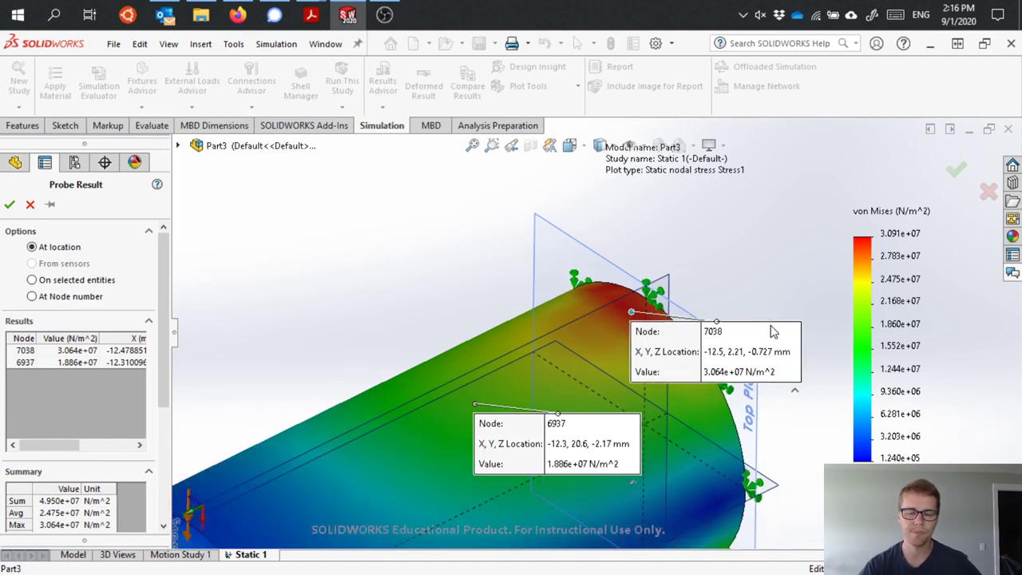